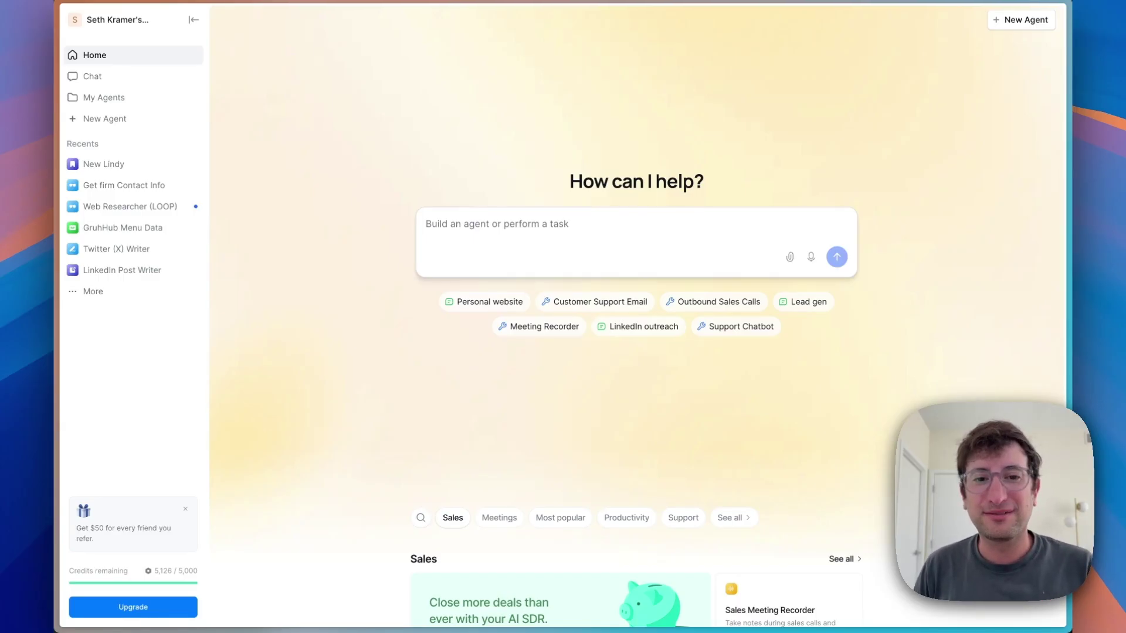
Enter the sales-call agent description (spreadsheet leads, product pitch, calendar-checked bookings) and send it
key(super+b)
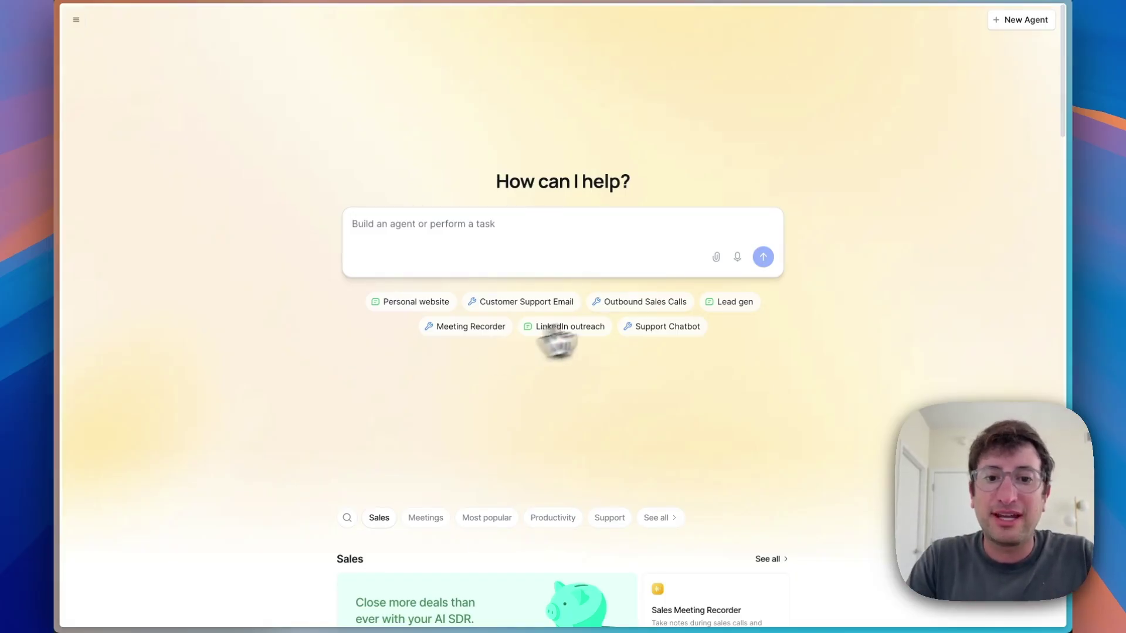
click(643, 304)
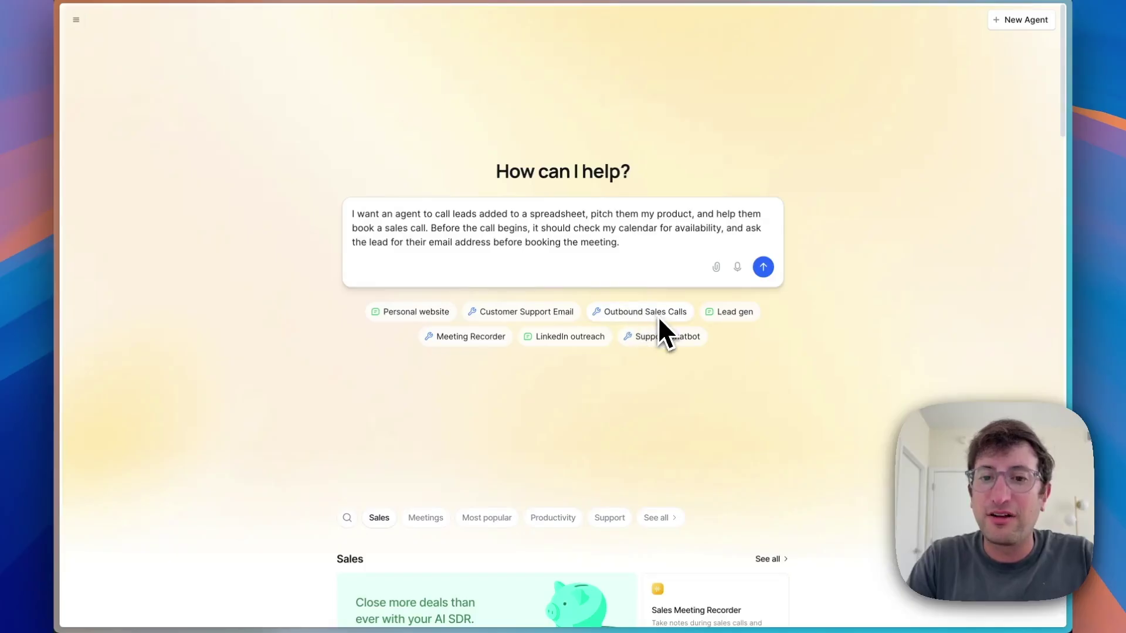
drag(353, 216, 621, 255)
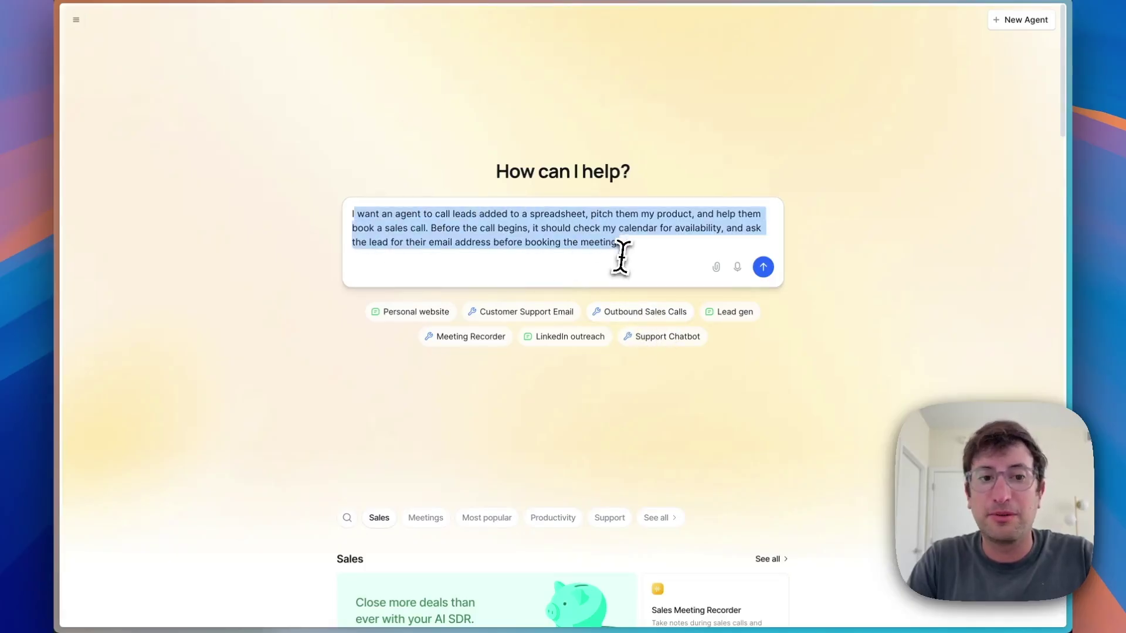
click(630, 256)
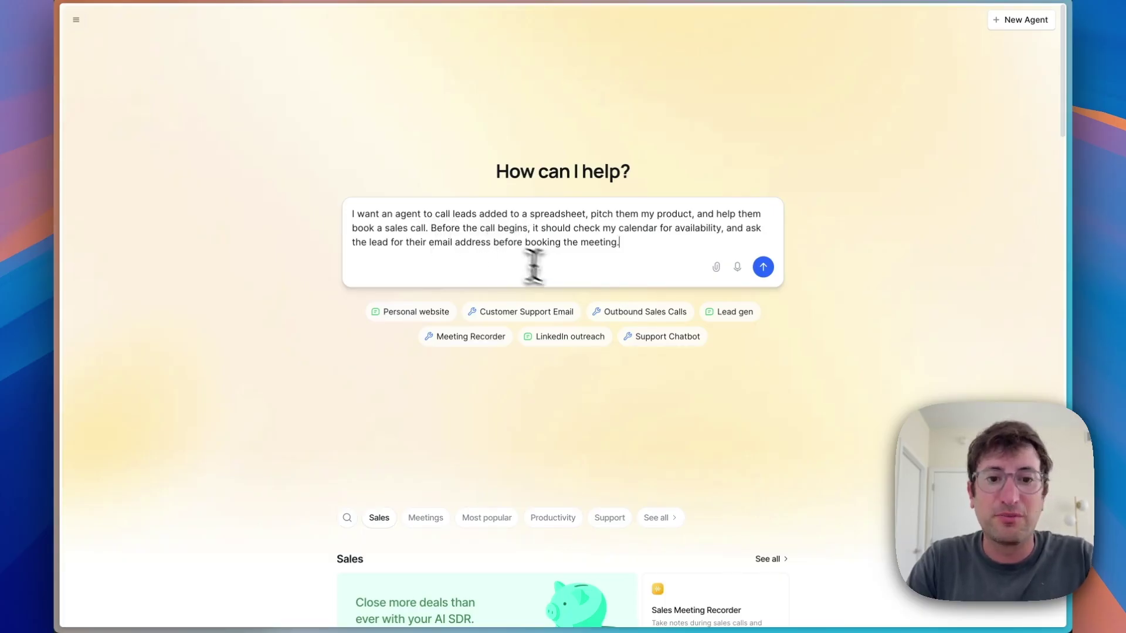
click(763, 268)
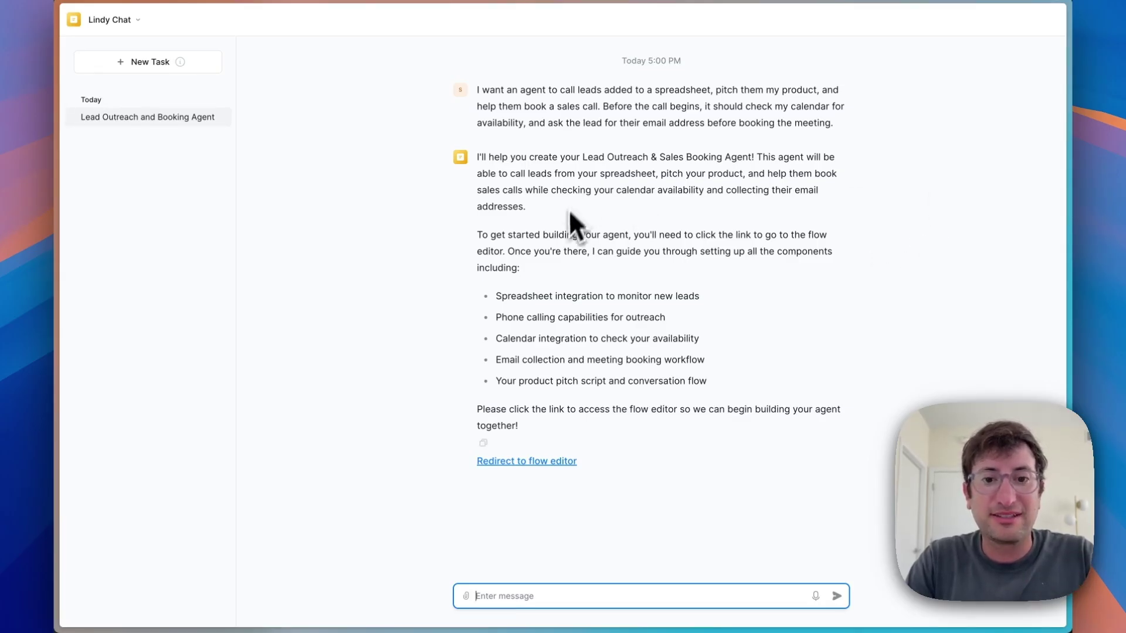
Review the reply's guided-setup note and its spreadsheet, phone calling and calendar integration bullets
click(554, 254)
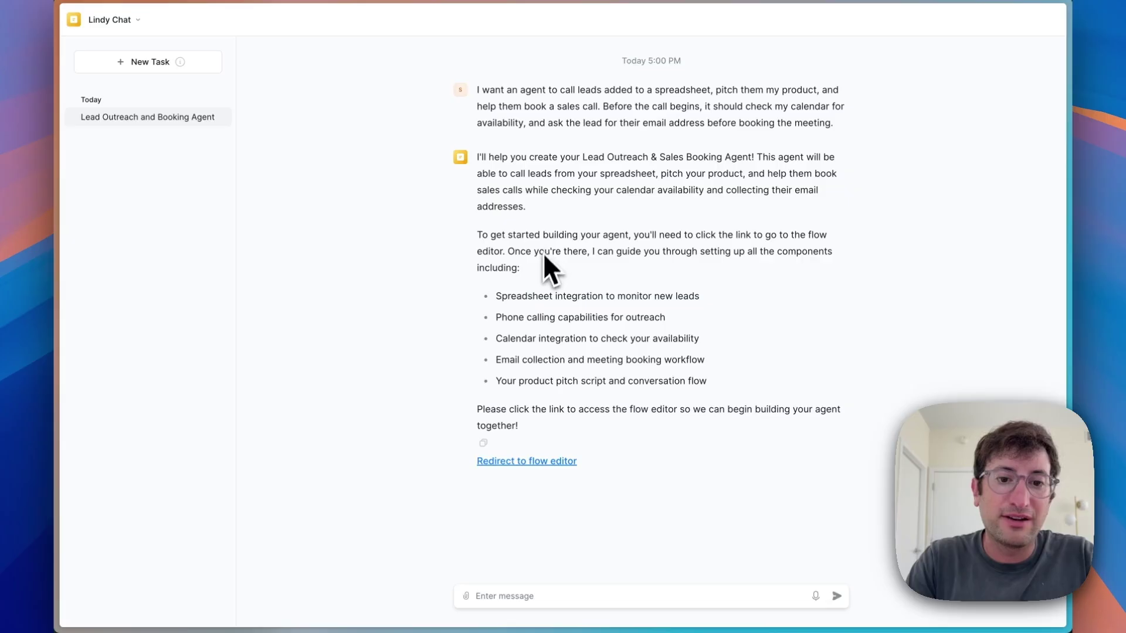
drag(583, 252, 655, 278)
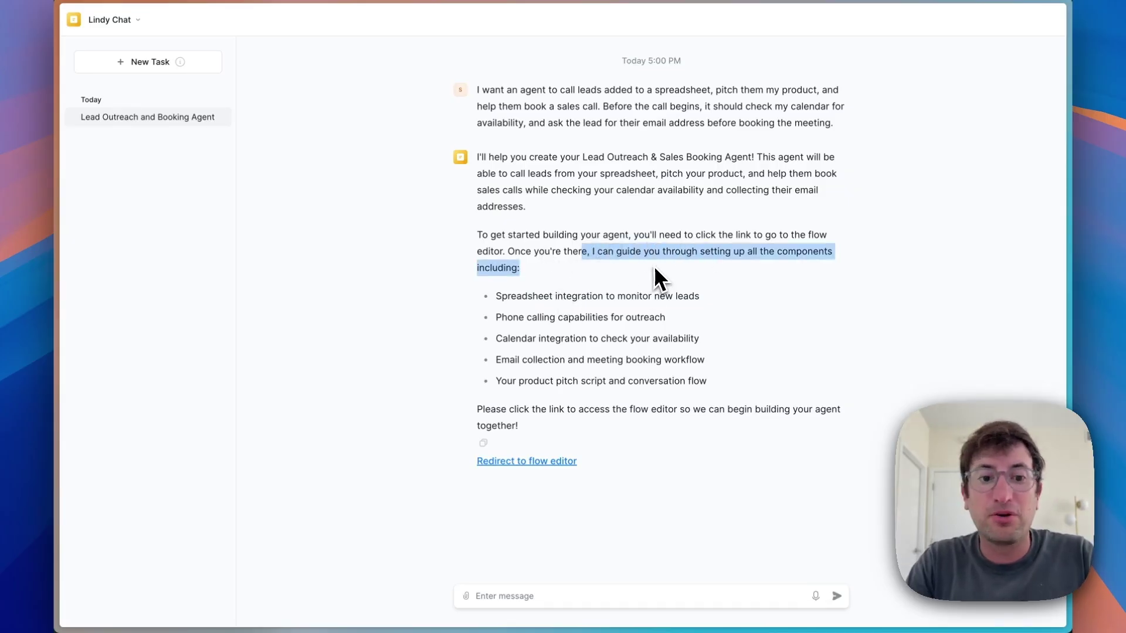
click(616, 304)
drag(516, 297, 614, 295)
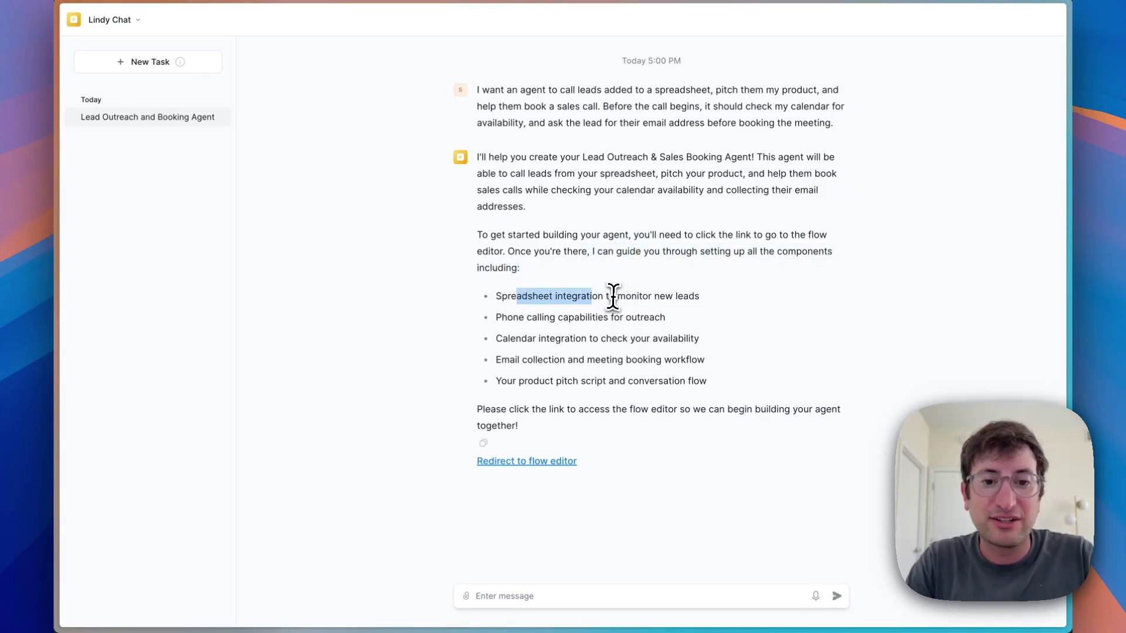
drag(507, 318, 606, 318)
click(508, 337)
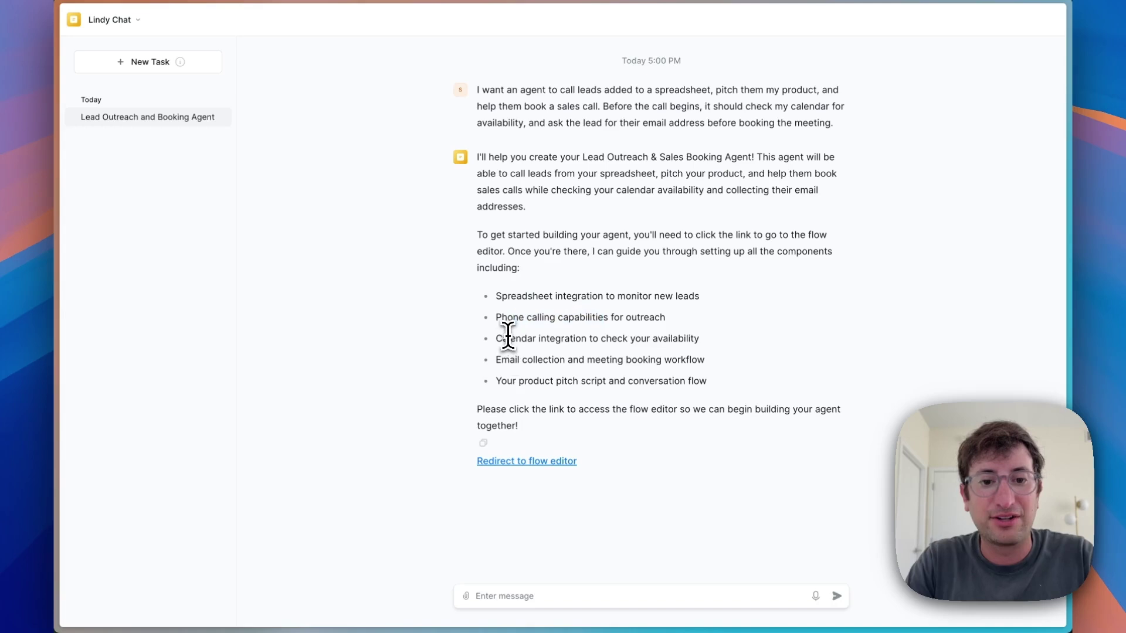
drag(507, 338, 606, 339)
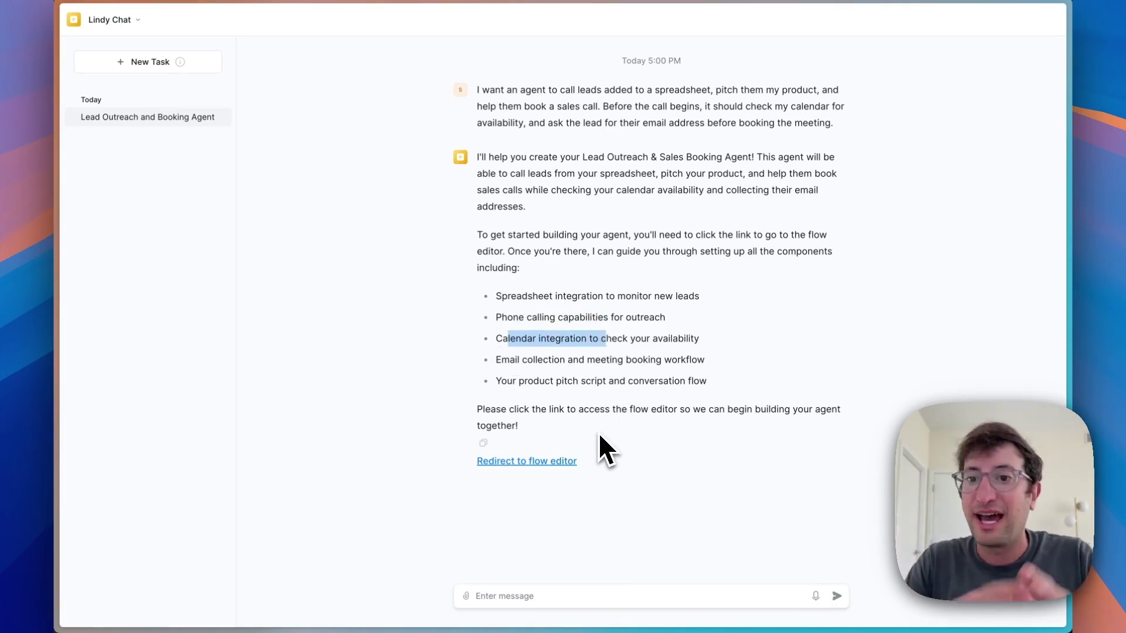
Follow the link to the flow editor for the Lead Outreach and Booking Agent
click(539, 461)
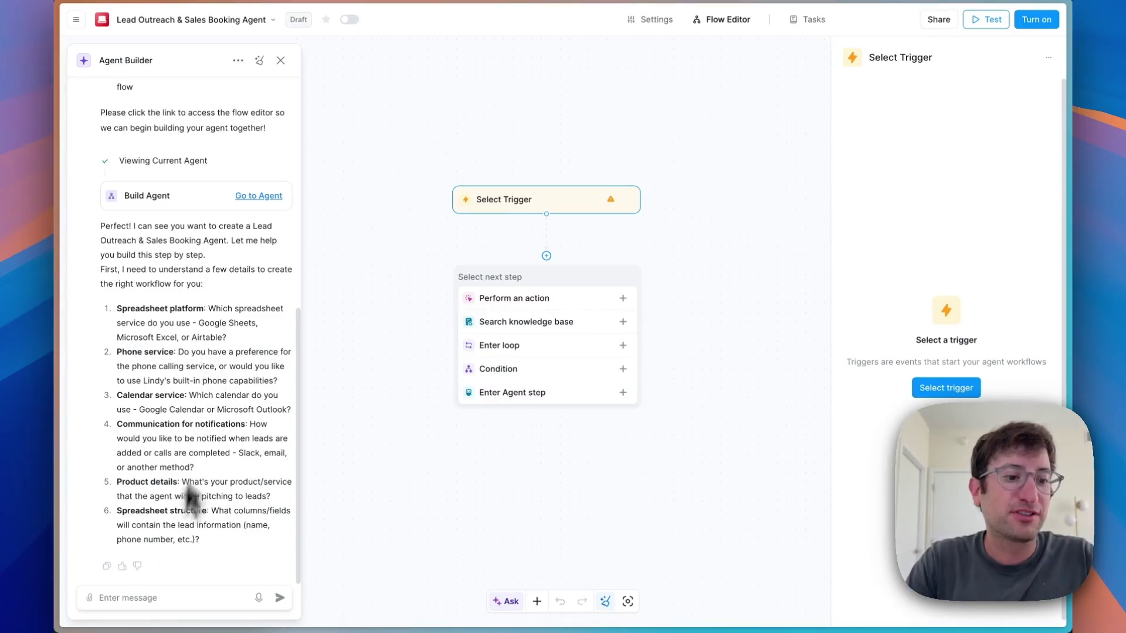
Answer the builder's six setup questions, one per line, and send them
click(145, 597)
text(I want to u)
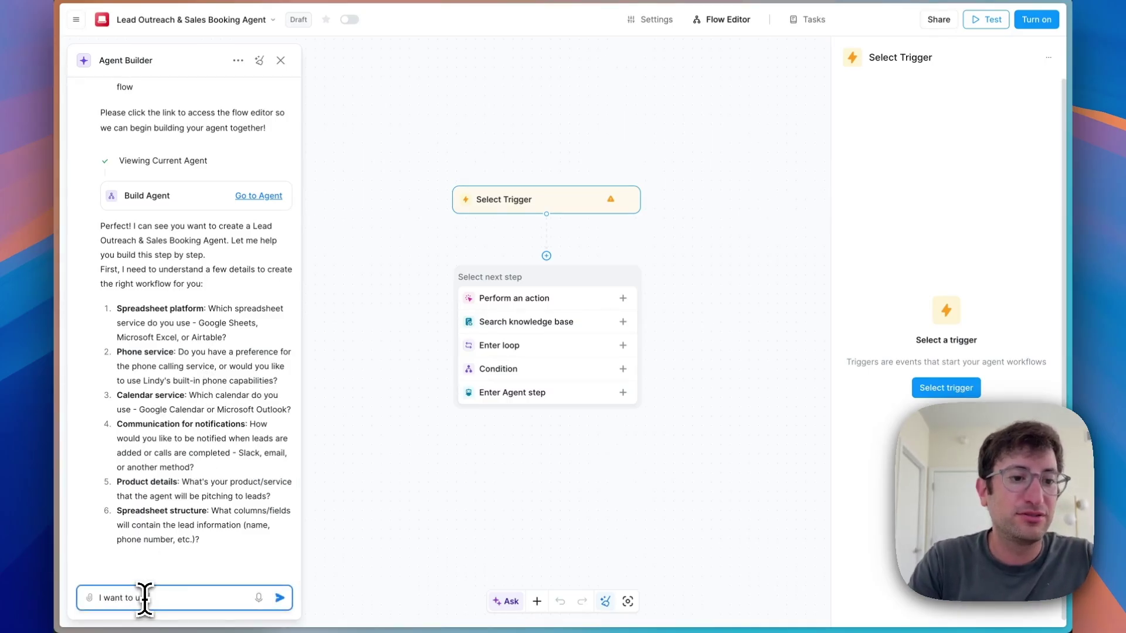
text(heets.)
key(shift+Return)
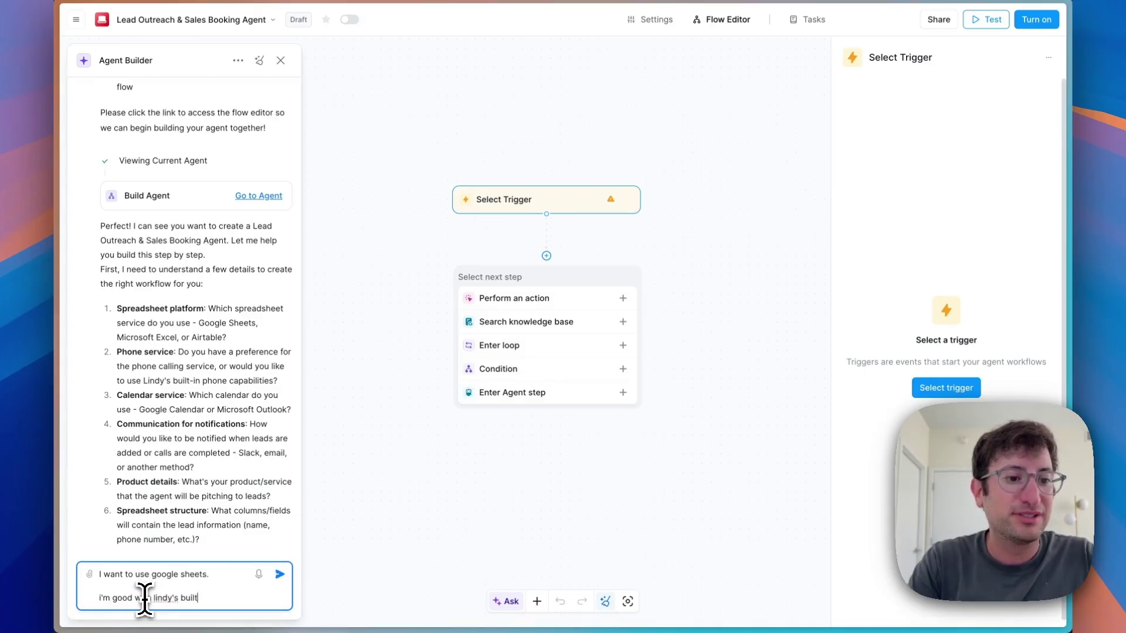
text( in phone capab)
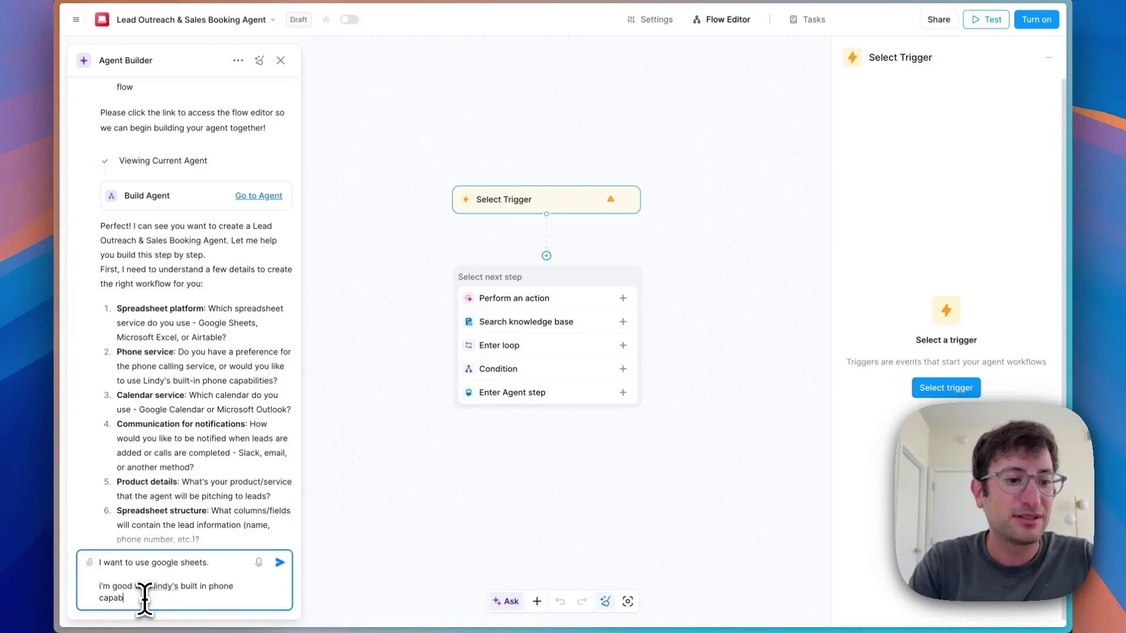
text(ilities.)
key(shift+Return)
text(le c)
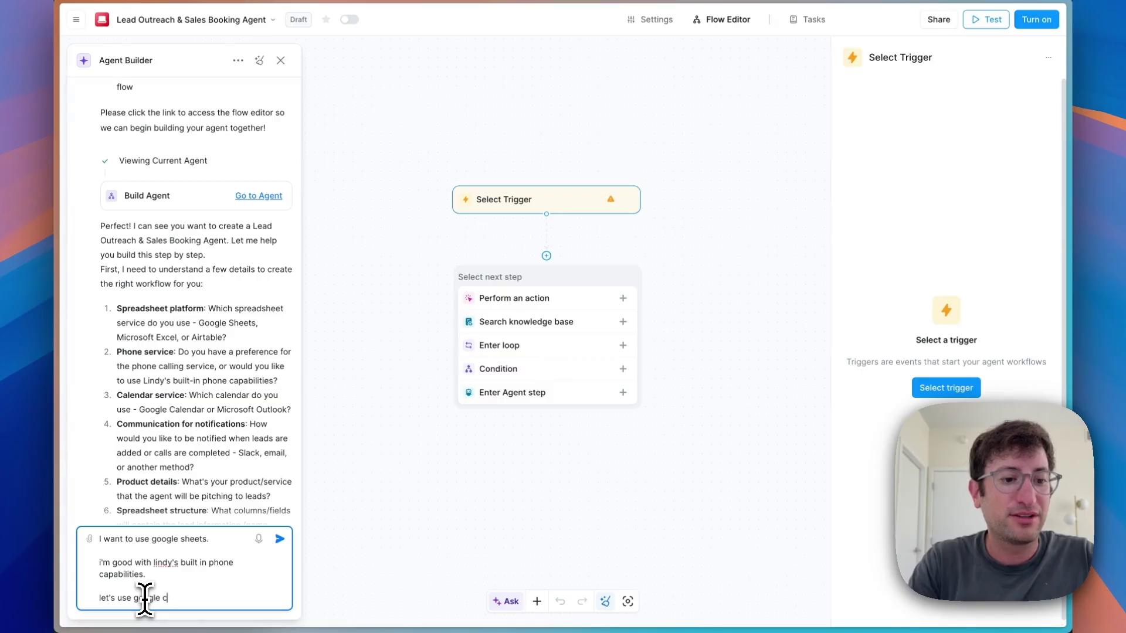
text(alendar.)
key(shift+Return)
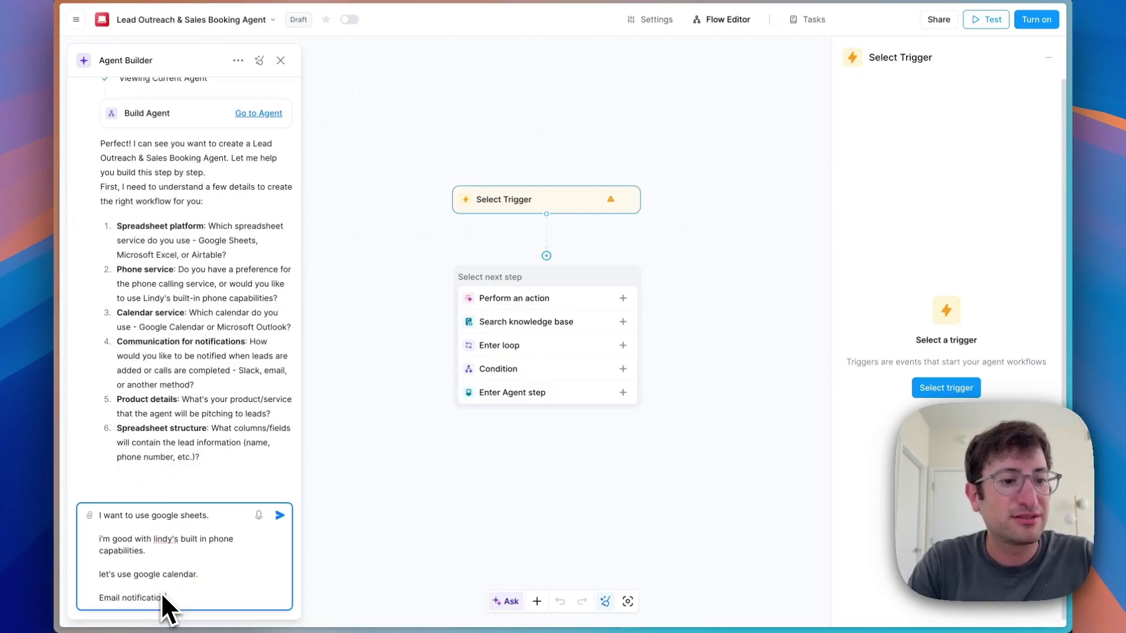
key(shift+Return)
text(ns work)
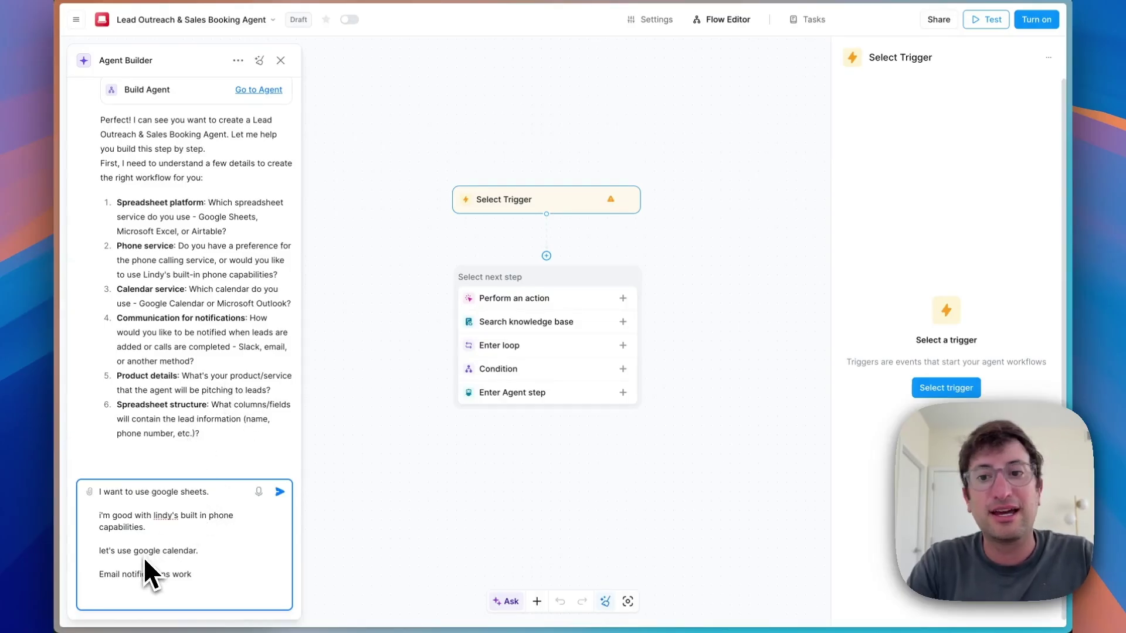
text(Cleaning service for restuarants.)
key(shift+Return)
key(shift+Return)
text(Spreadsheet structure - you decid)
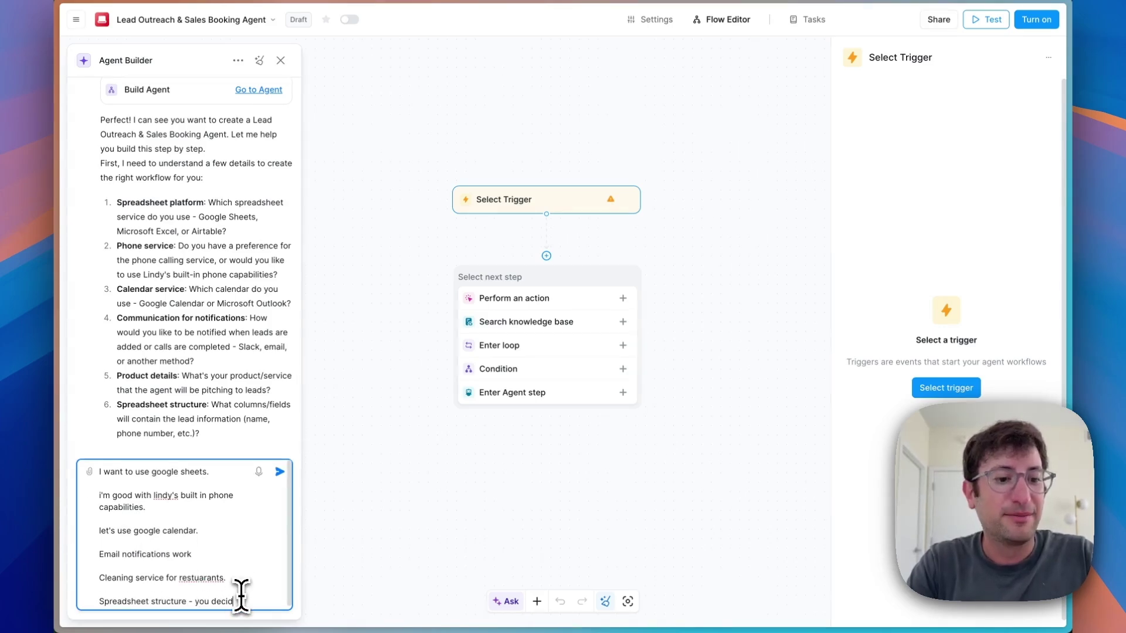
key(Return)
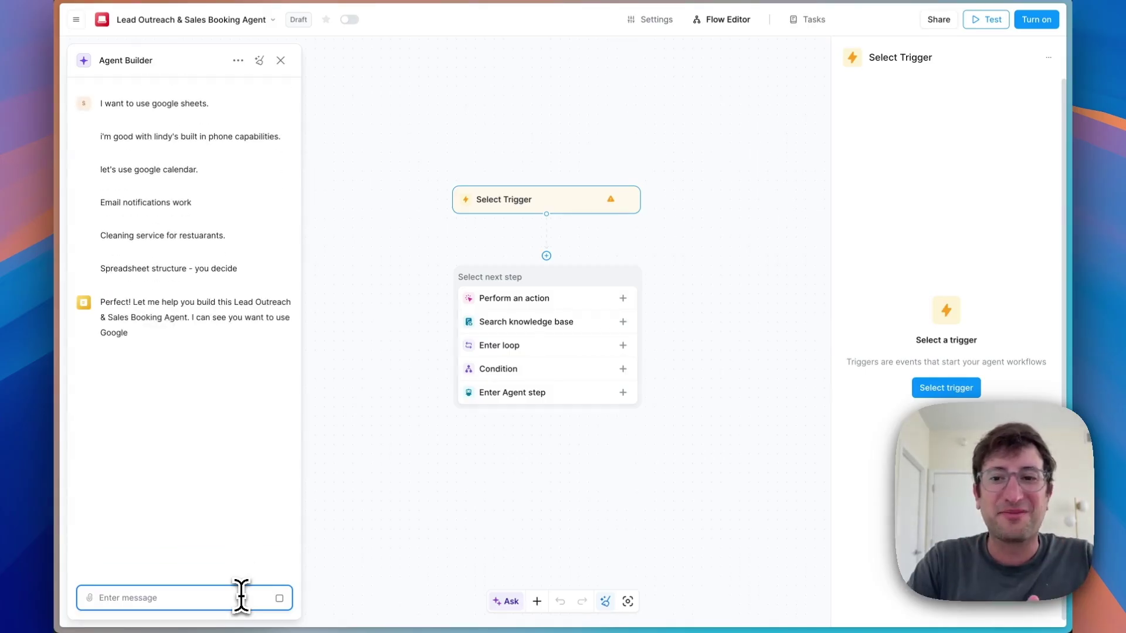
Review the proposed workflow steps and reply 'yes, that look right!' so building starts
mouse_move(144, 203)
mouse_down()
mouse_move(136, 216)
mouse_move(226, 528)
mouse_up()
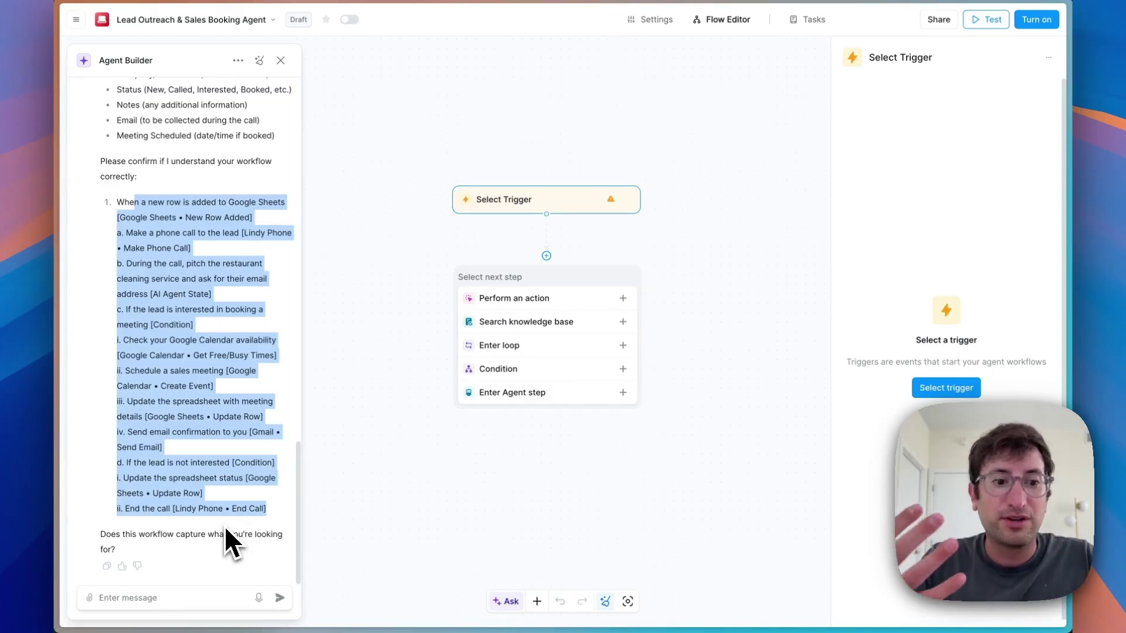
click(211, 519)
click(144, 599)
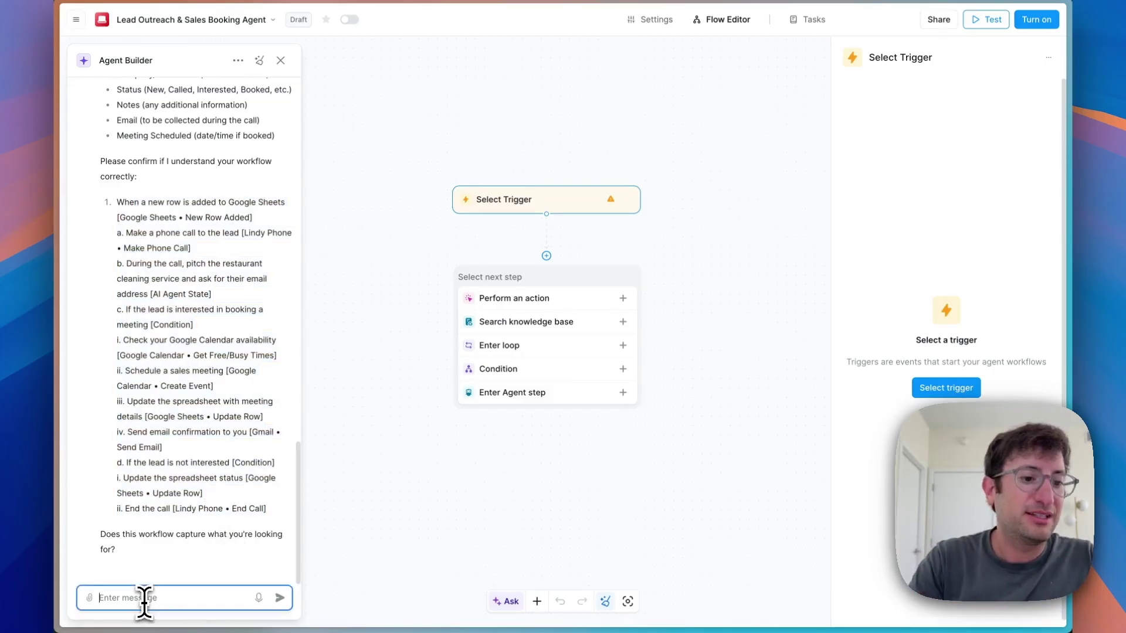
text(yes, that look)
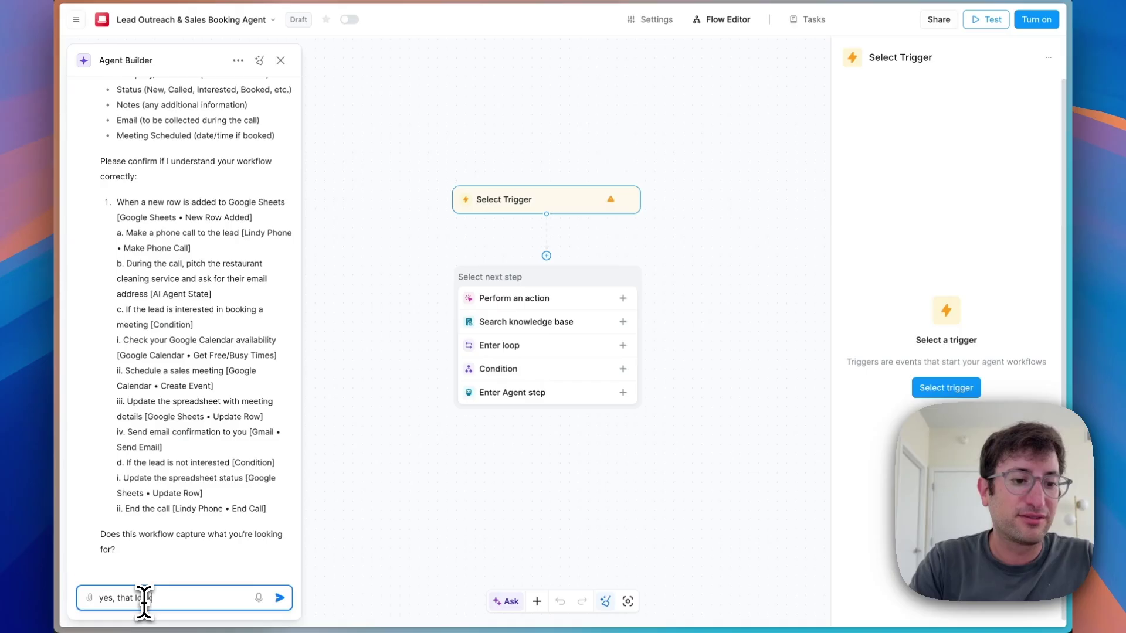
text(ght!)
key(Return)
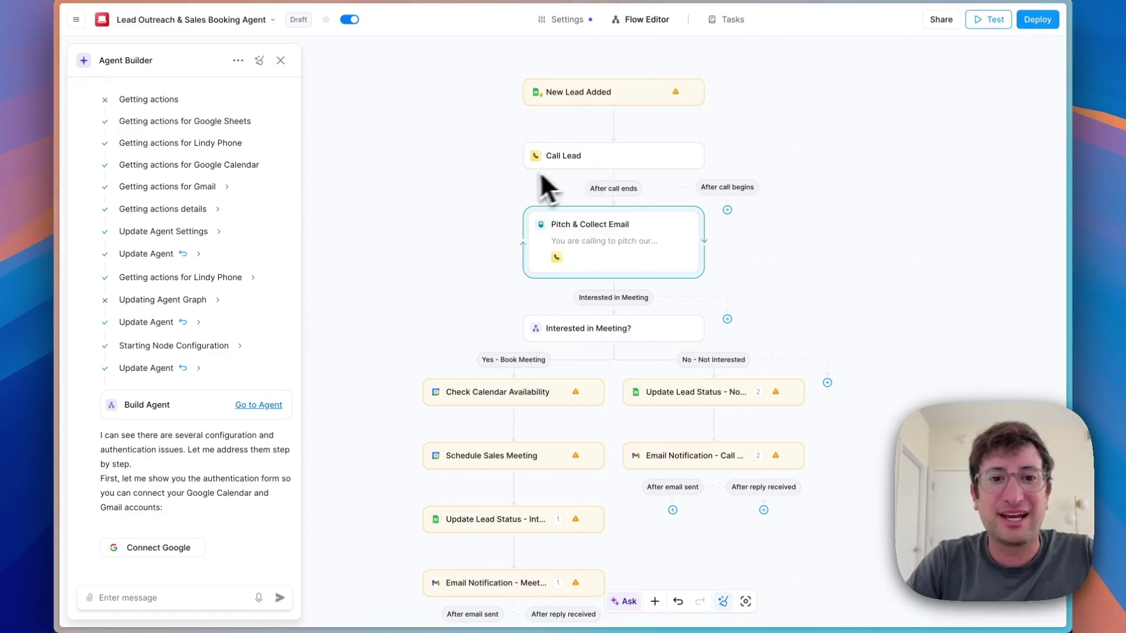
scroll(536, 176, up, 1)
scroll(549, 266, down, 2)
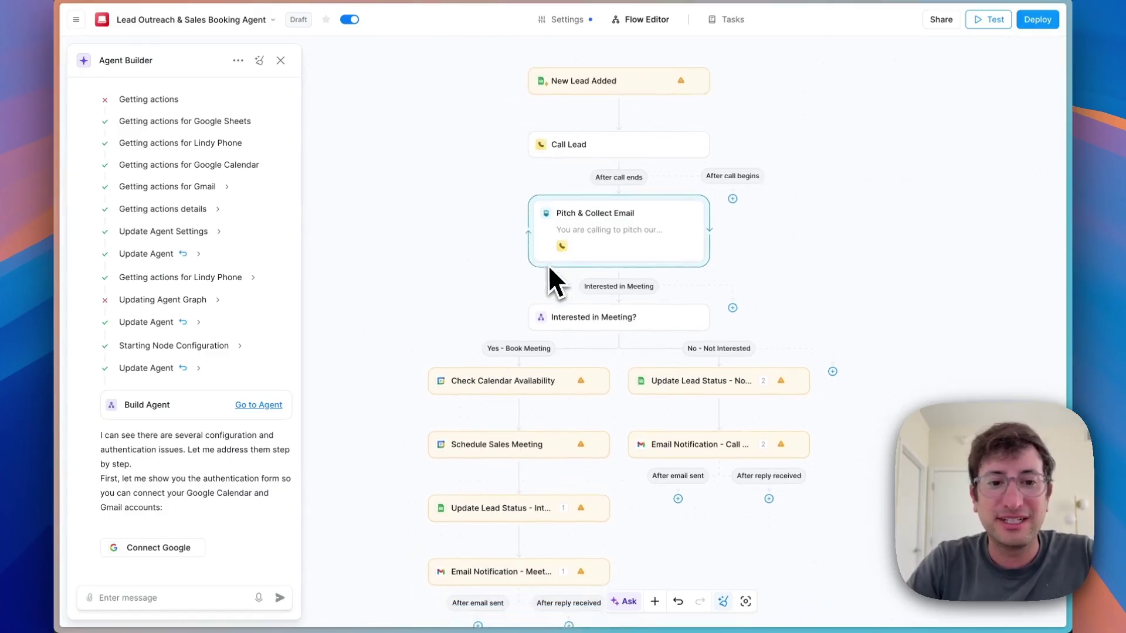
scroll(547, 267, down, 3)
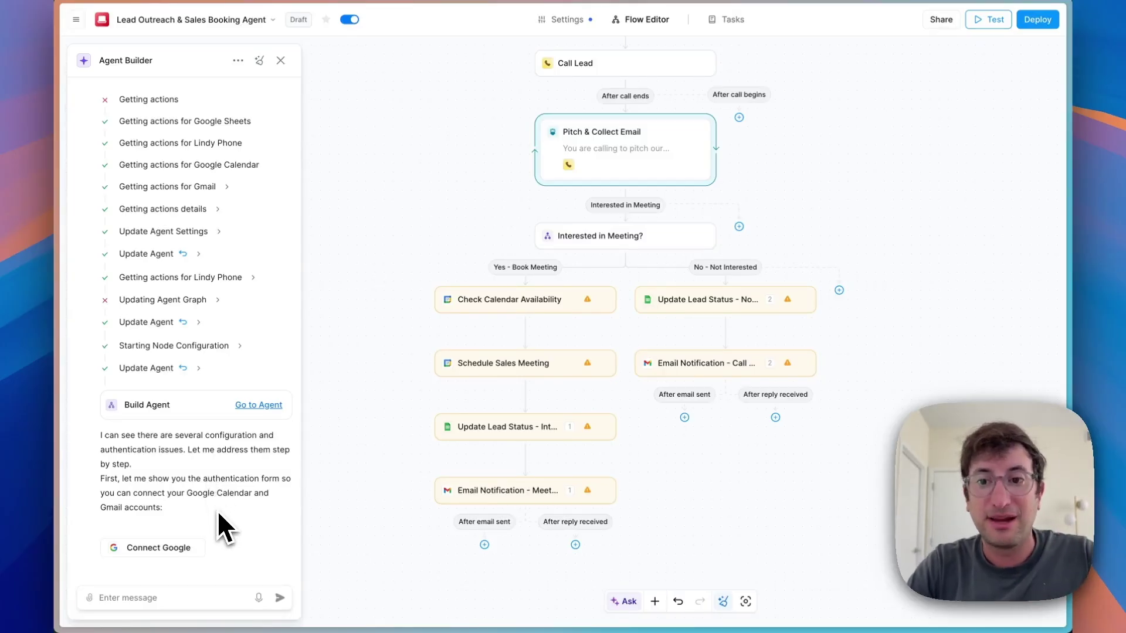
Connect the Google account for Calendar and Gmail and review the suggested spreadsheet columns
click(165, 552)
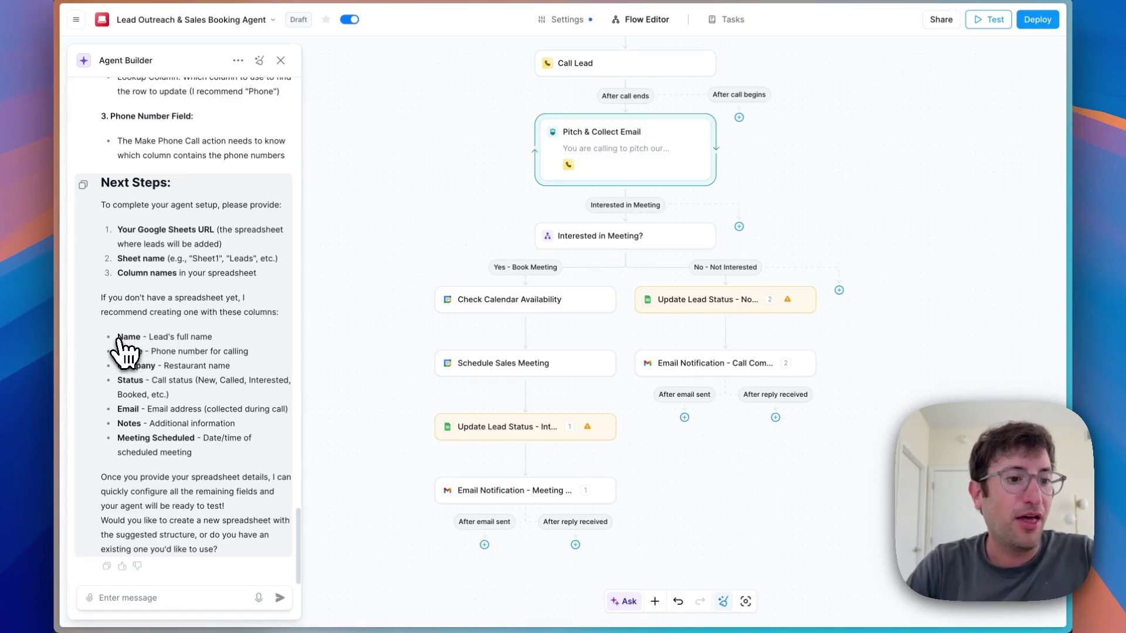
drag(117, 337, 227, 458)
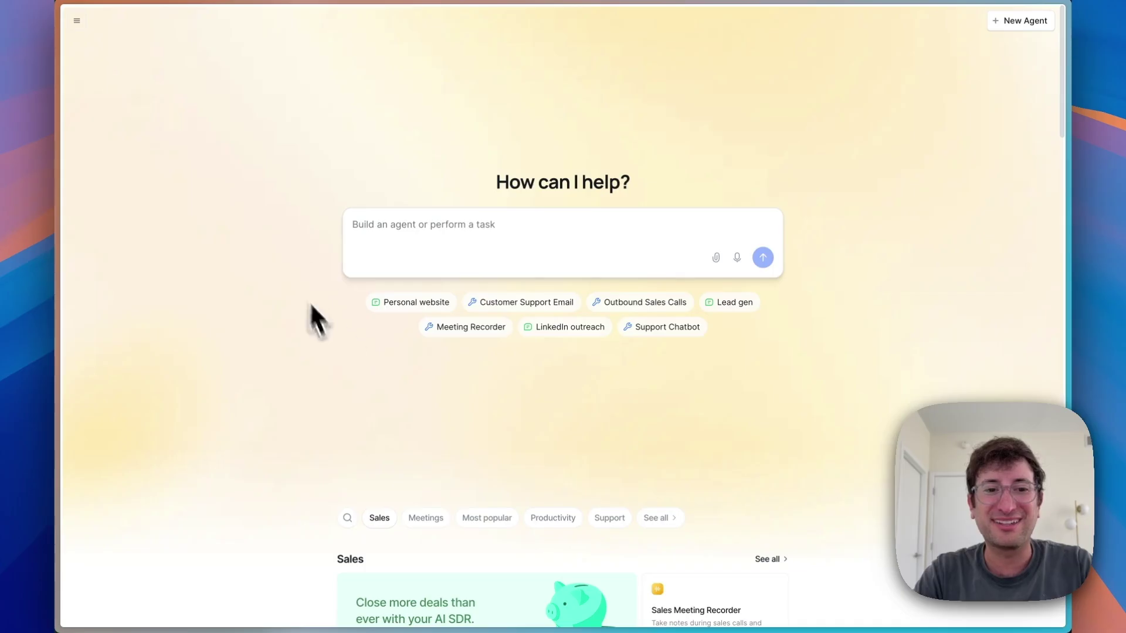
Enter the support-inbox agent description with knowledge-base answers and Slack DM escalation, then submit it
click(518, 304)
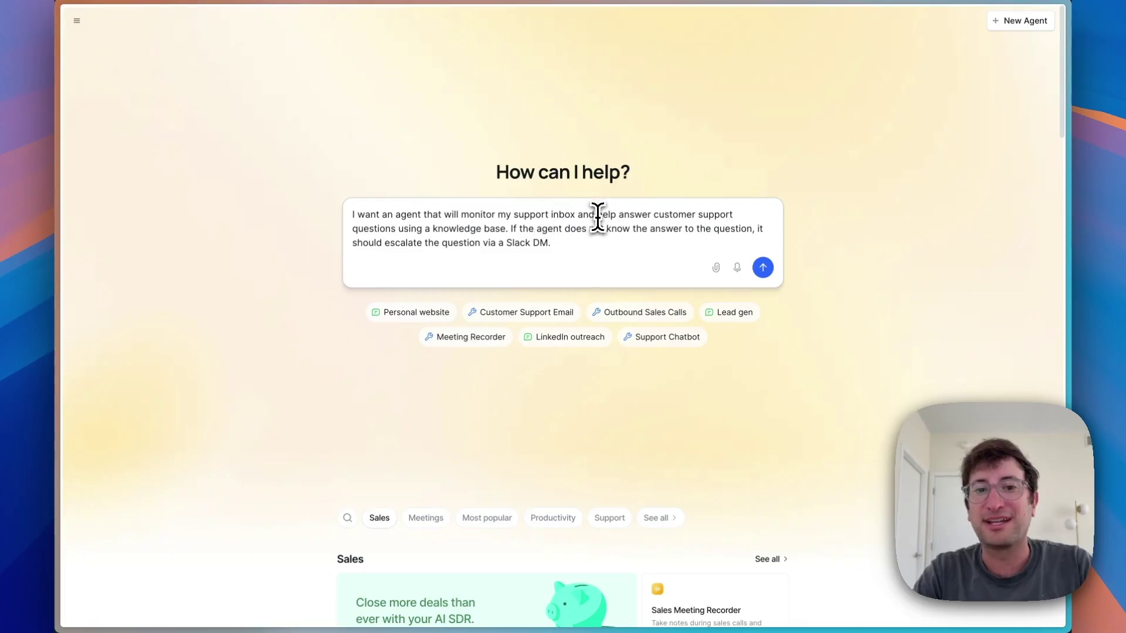
drag(596, 215, 400, 242)
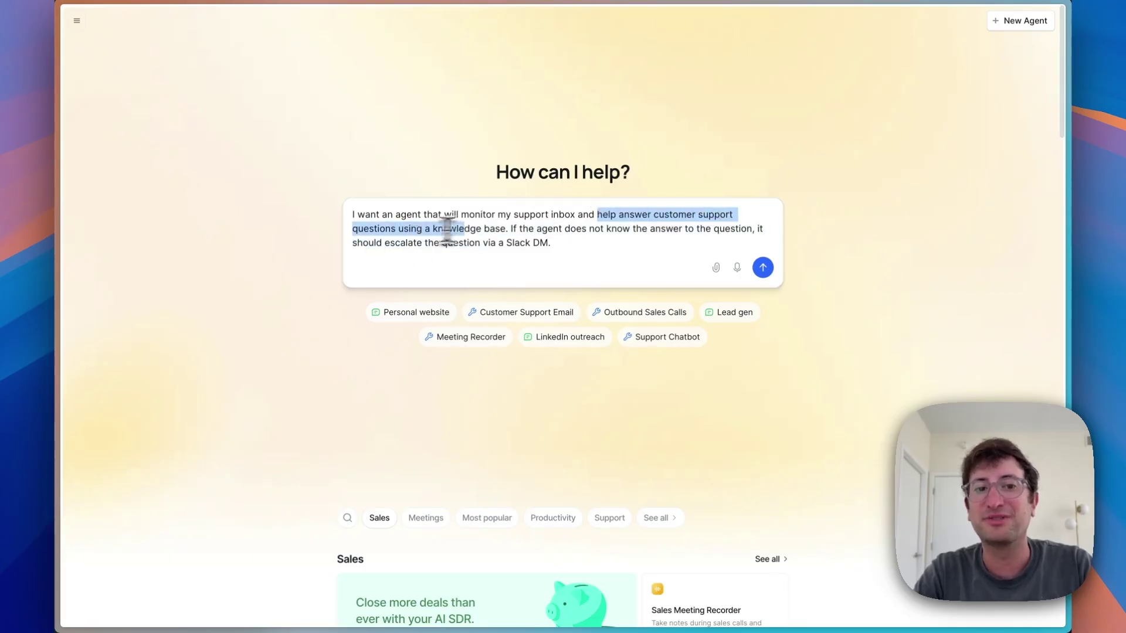
drag(400, 241, 509, 230)
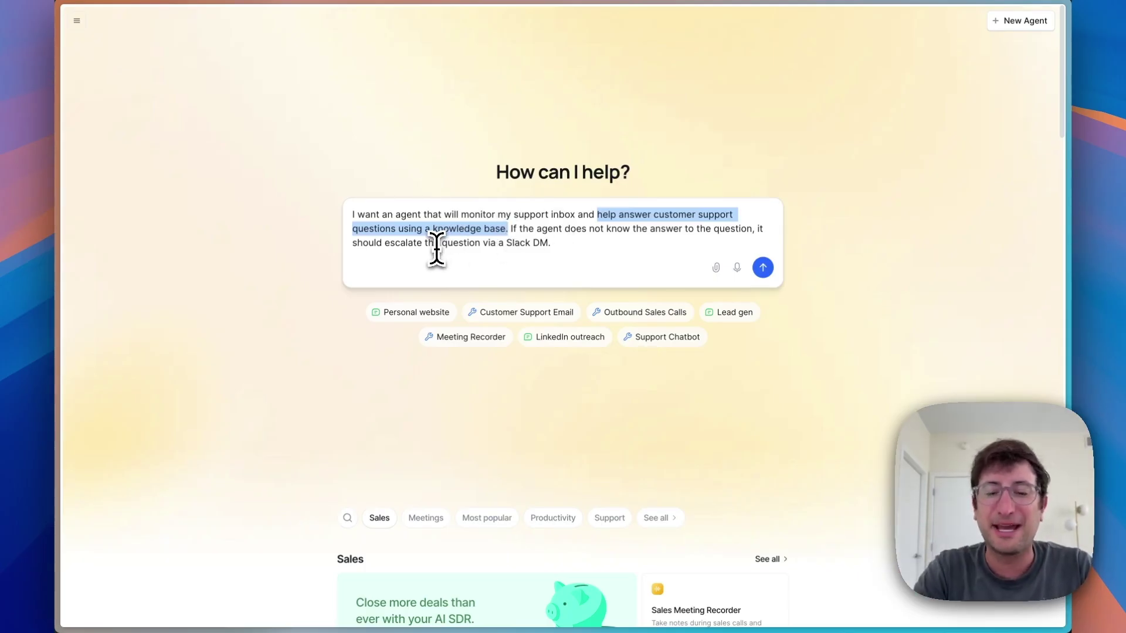
click(719, 249)
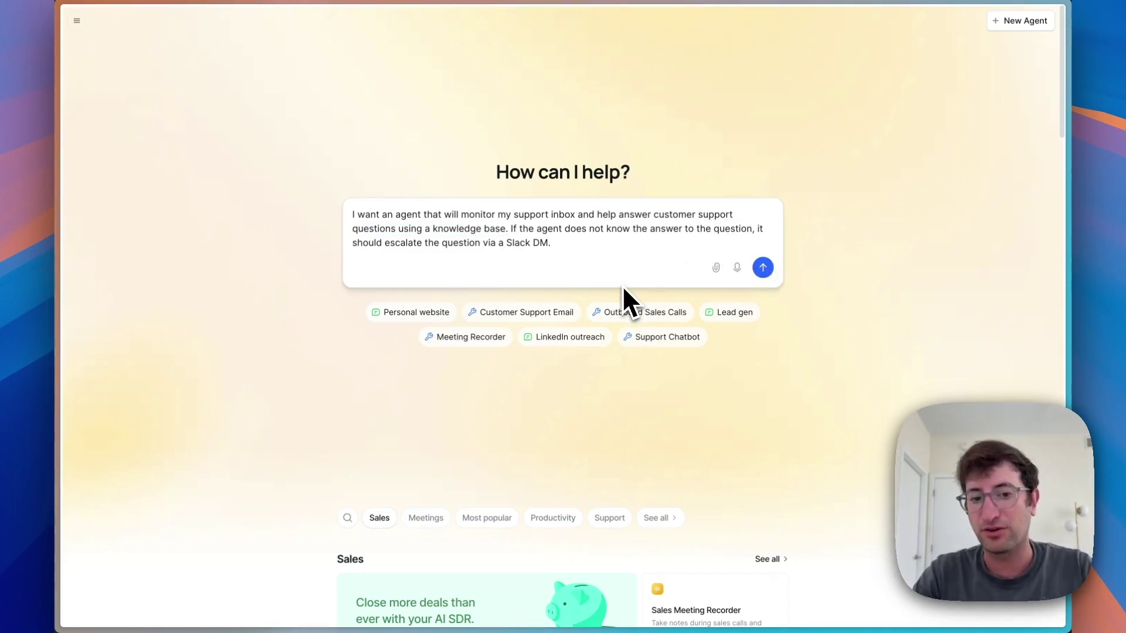
click(763, 267)
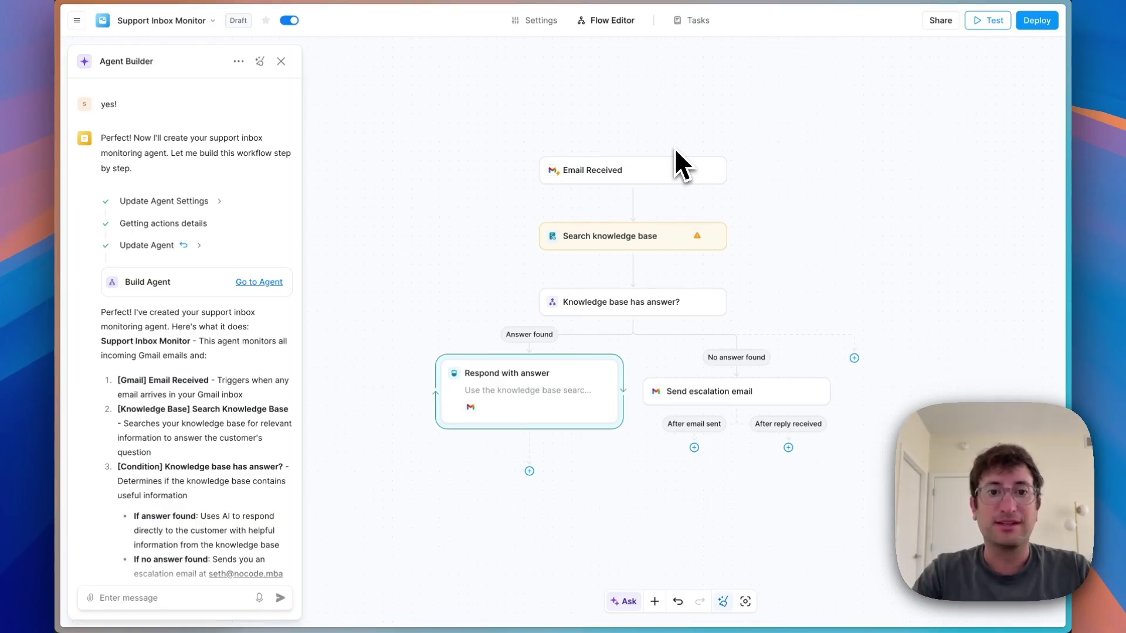
Select the Email Received trigger node to show its Gmail account and filter settings
click(633, 173)
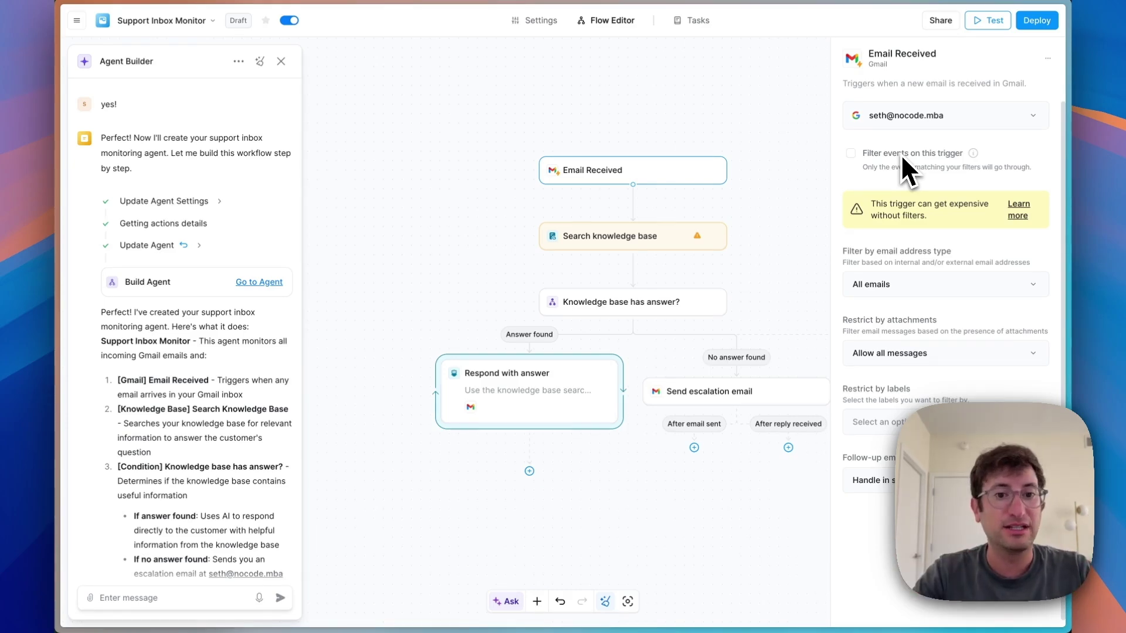
Inspect the 'Knowledge base has answer?' condition and the Search knowledge base step's source choices
click(602, 303)
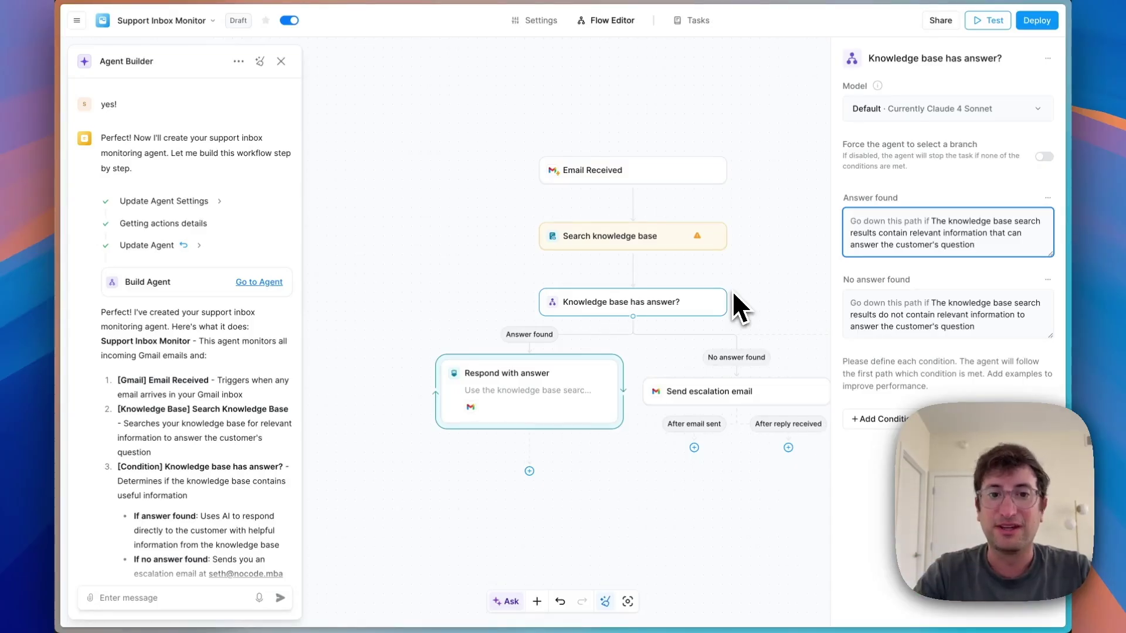
click(648, 238)
click(641, 236)
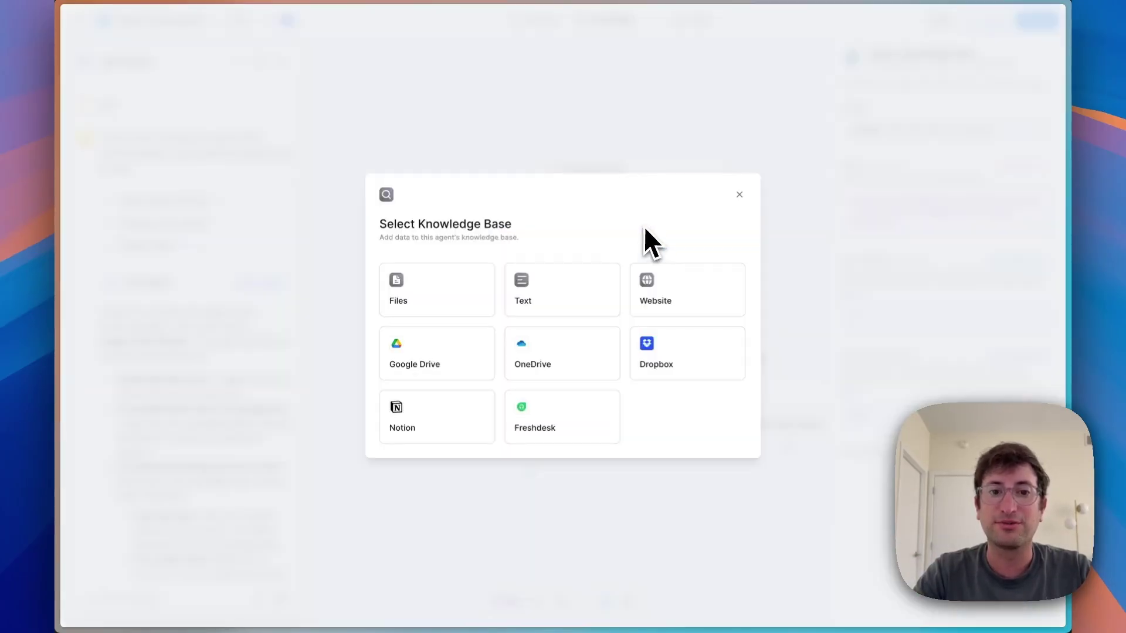
click(739, 195)
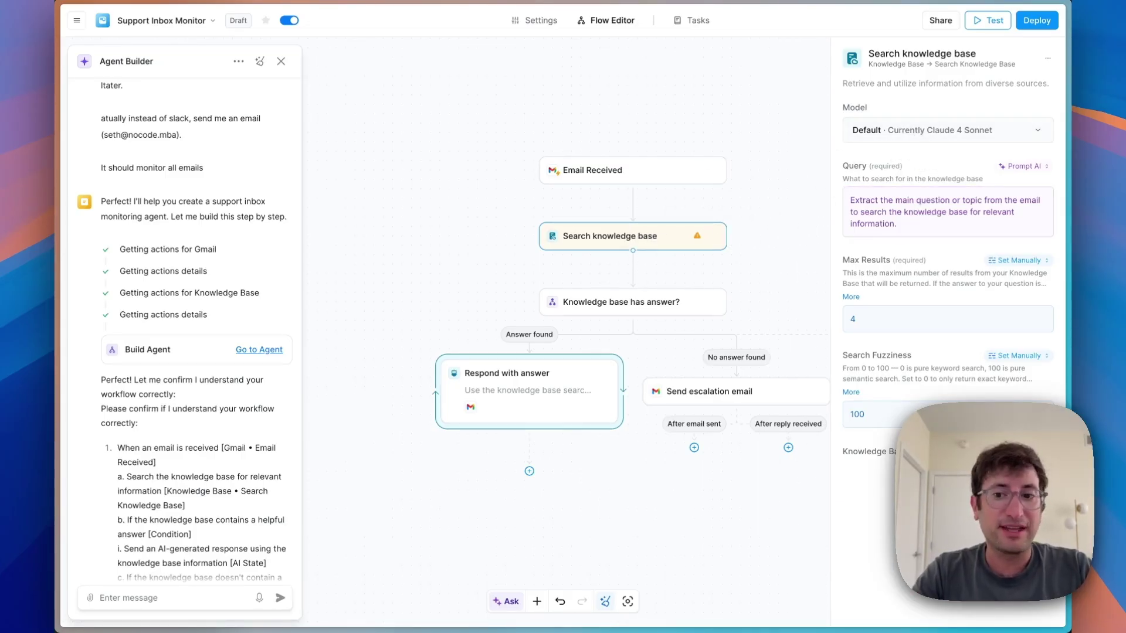
click(950, 476)
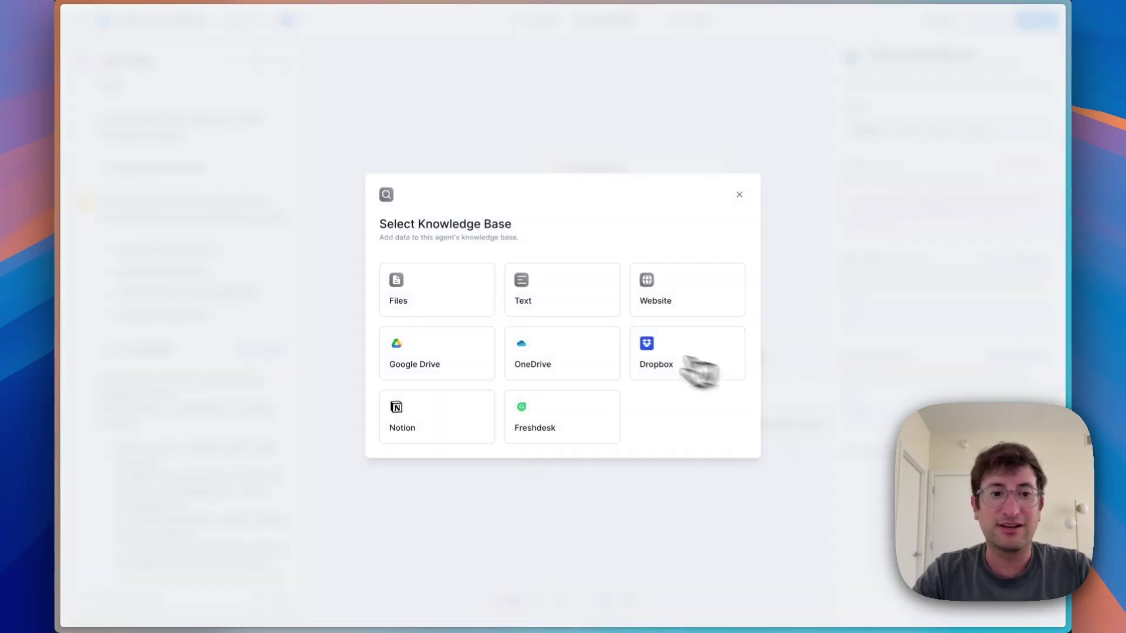
click(740, 194)
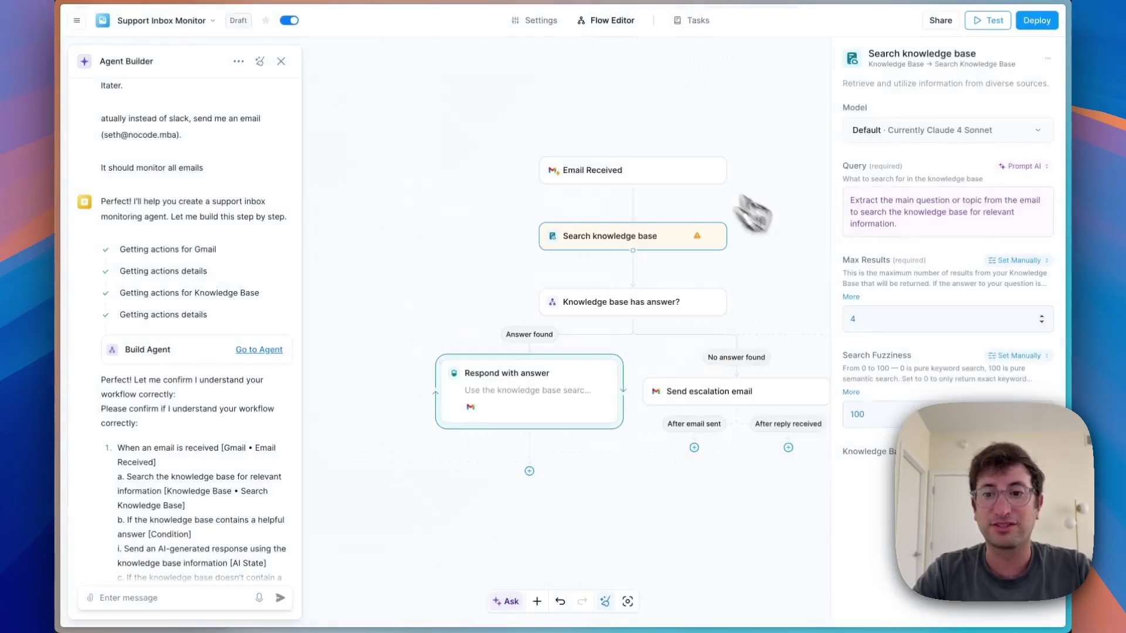
click(950, 476)
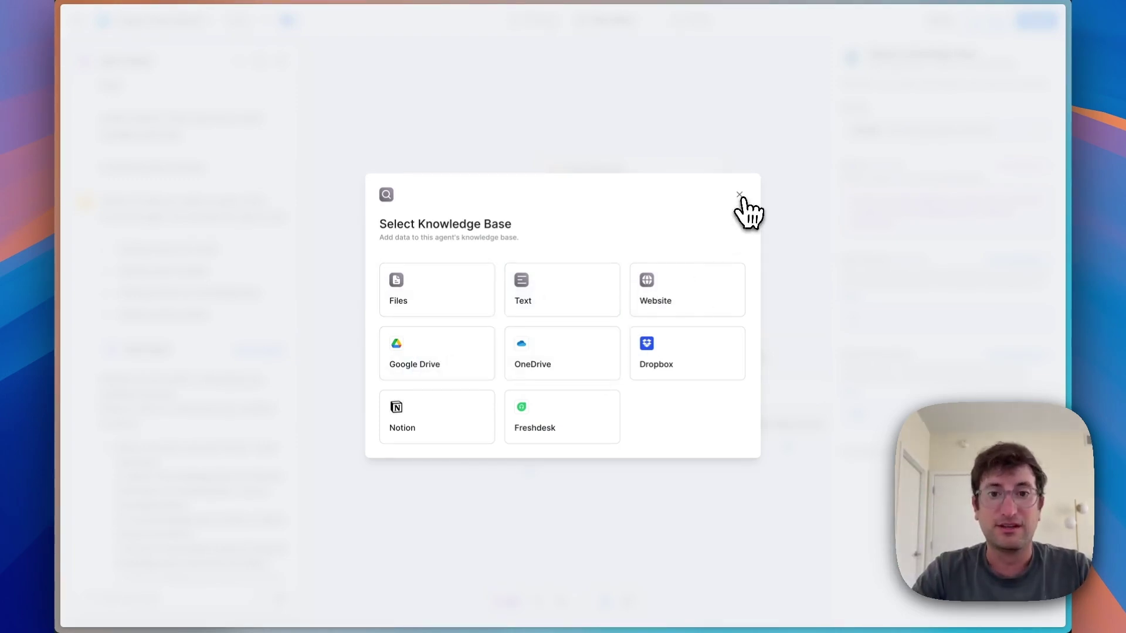
click(738, 194)
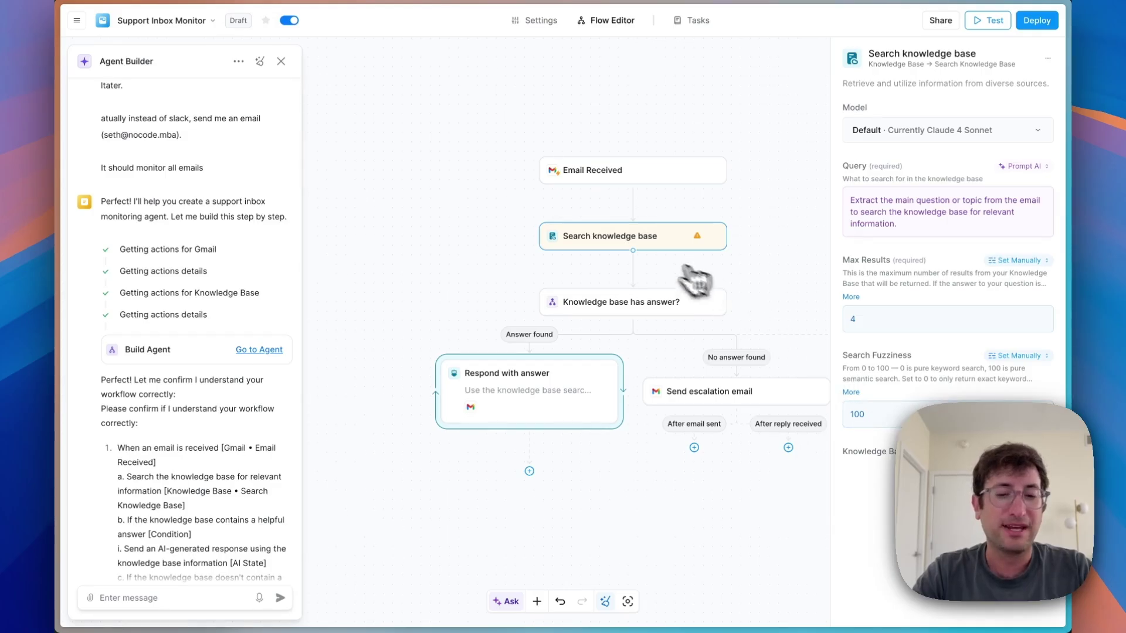
Review the Respond with answer prompt and the Send escalation email step settings
click(523, 410)
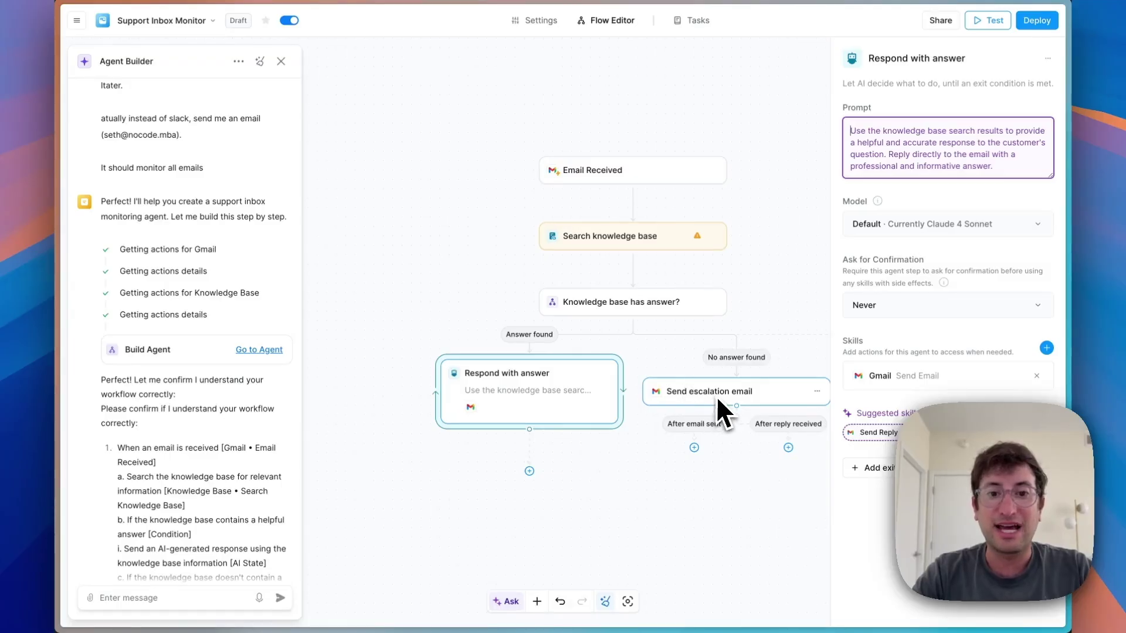
click(738, 396)
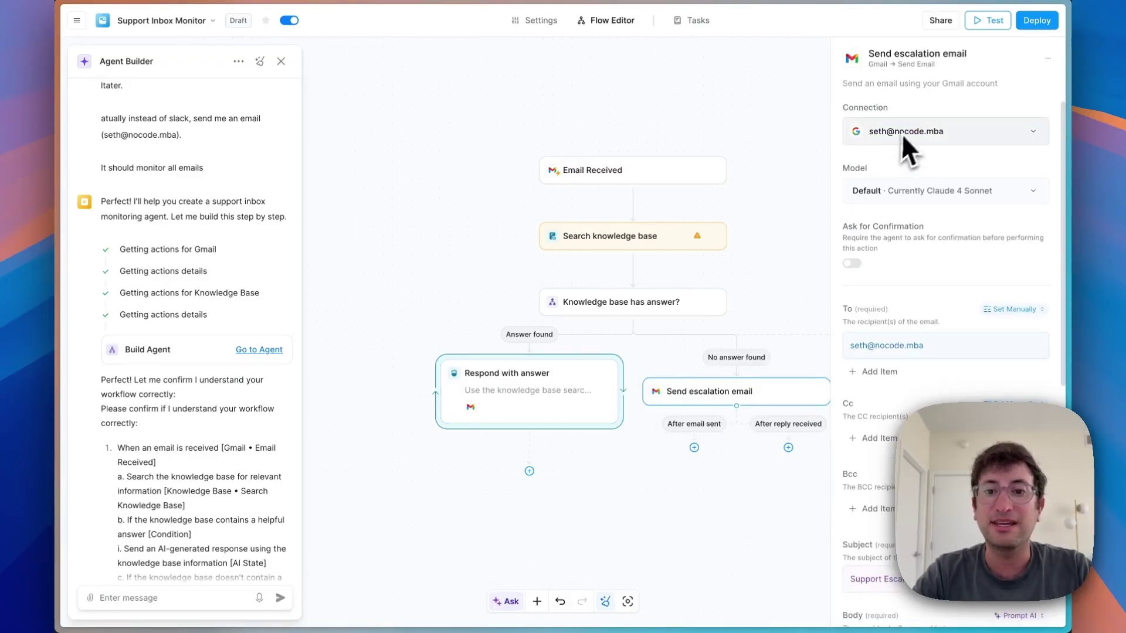
scroll(867, 352, down, 5)
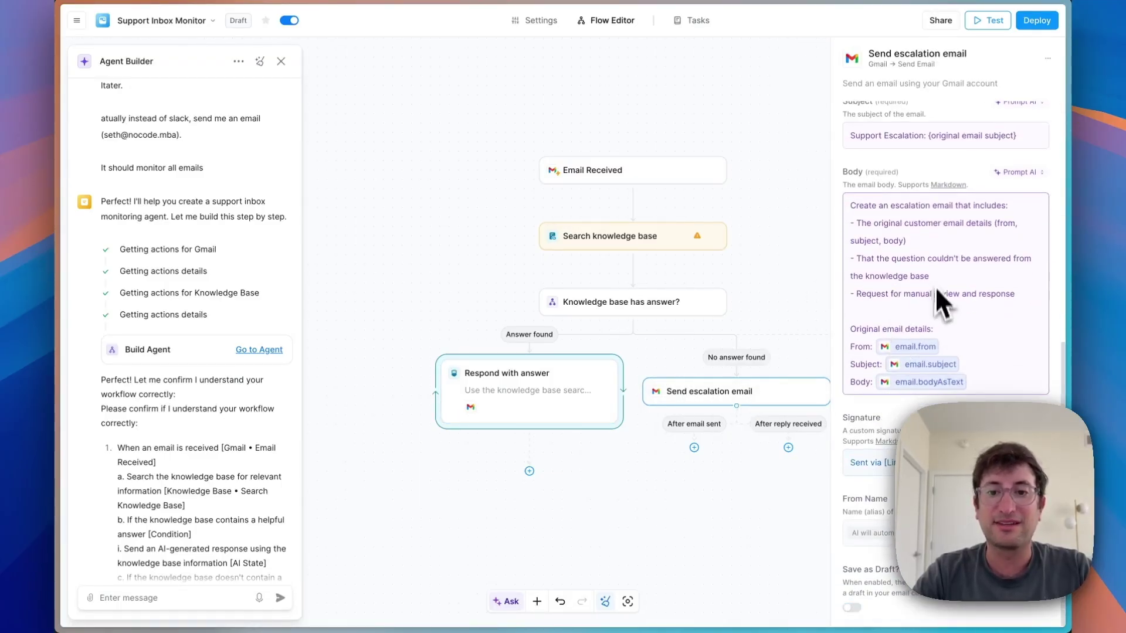
scroll(915, 339, down, 1)
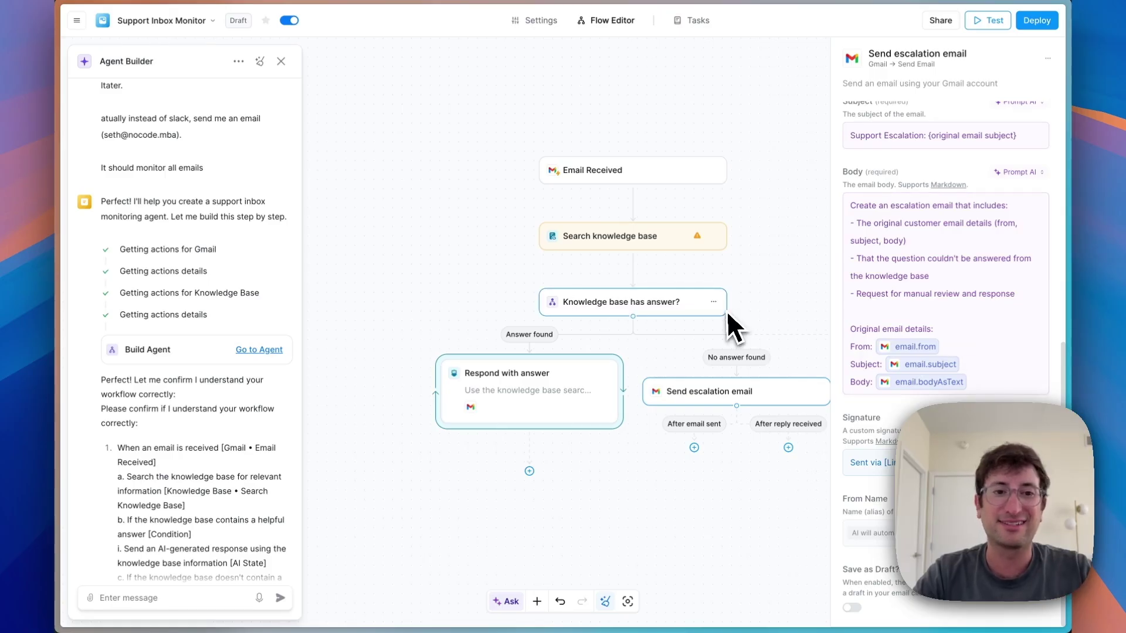
Write the casper.com price-monitoring request, add a line about listing prices in a Google Sheet, and submit it
click(705, 376)
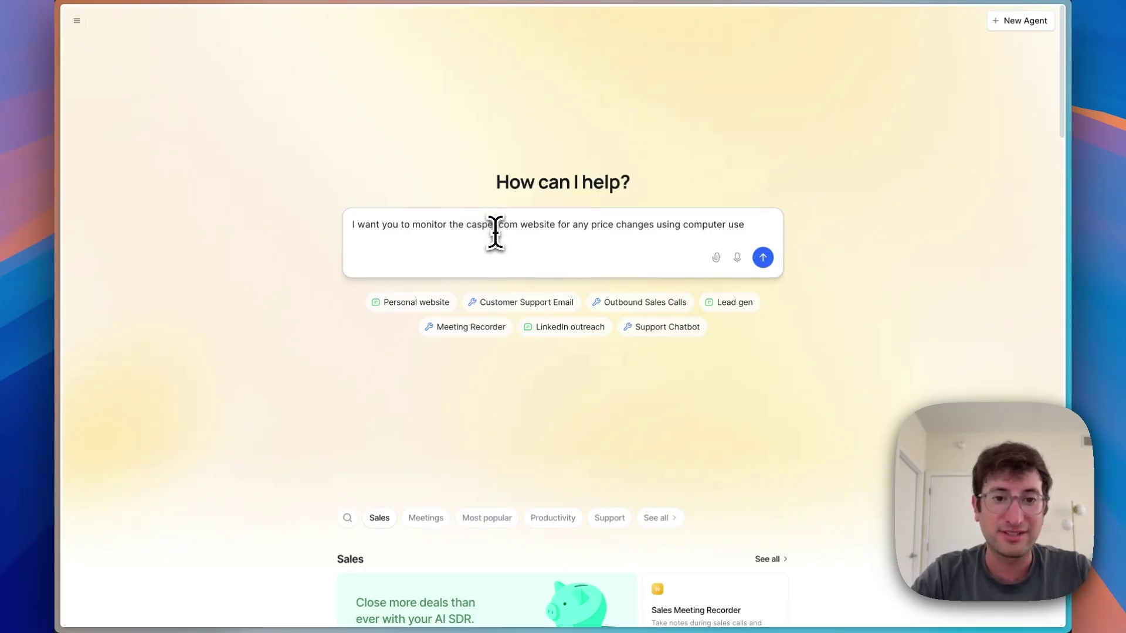
drag(567, 226, 670, 228)
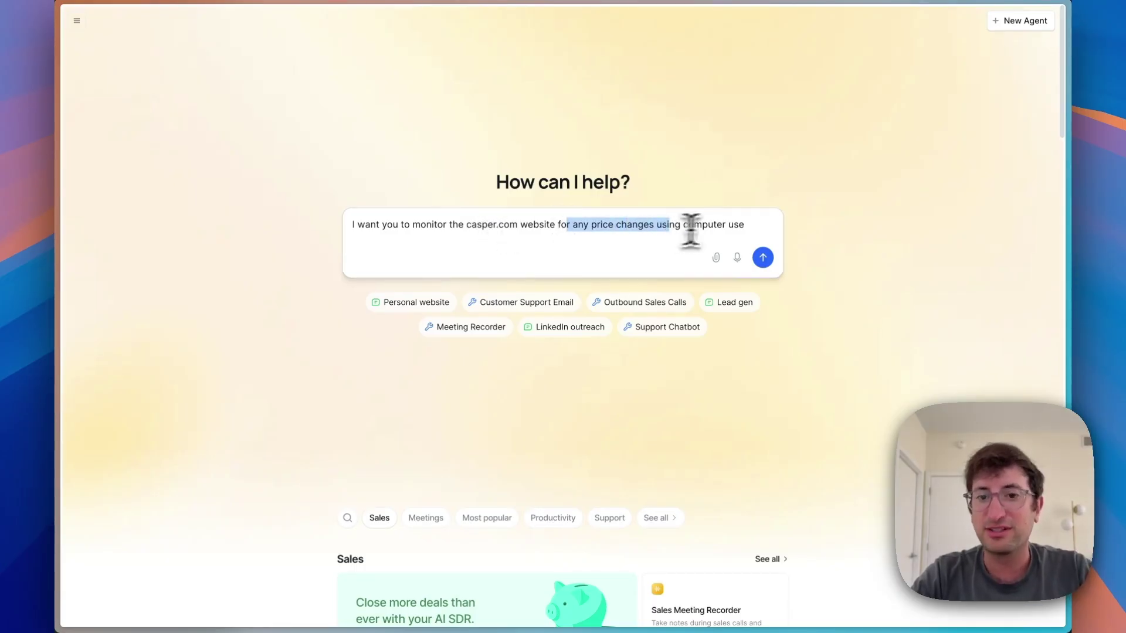
click(746, 226)
key(shift+Return)
text(Every day please list the prices in a google s)
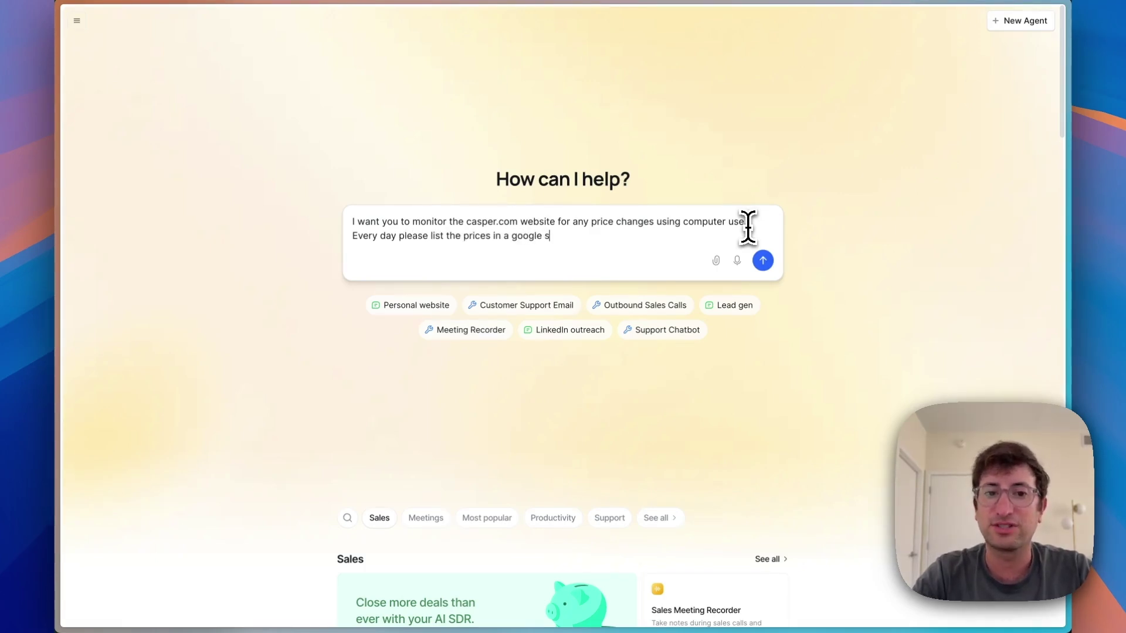
text(eet.)
key(Return)
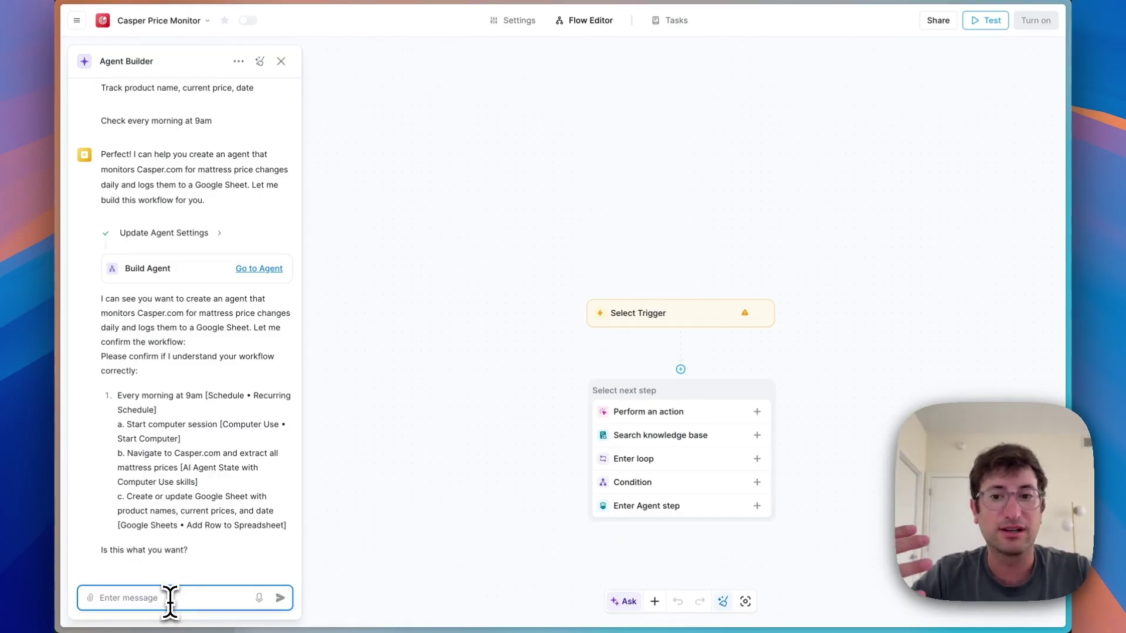
text(es)
Reply 'yes' so the builder creates the 9am schedule, computer session and monitoring step
key(Return)
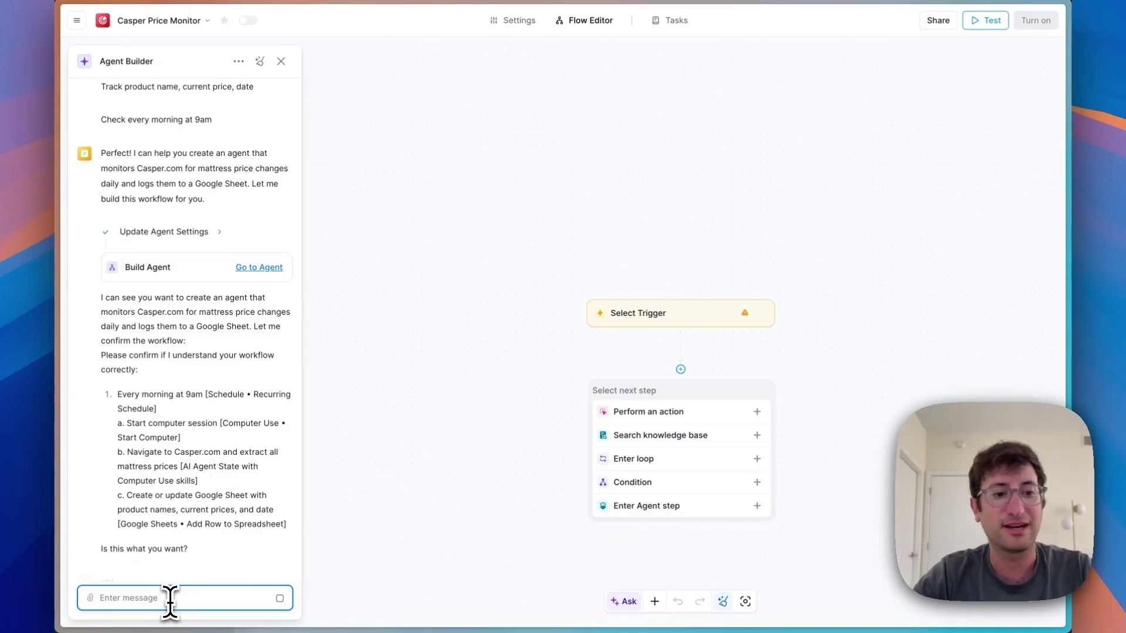
scroll(159, 211, up, 2)
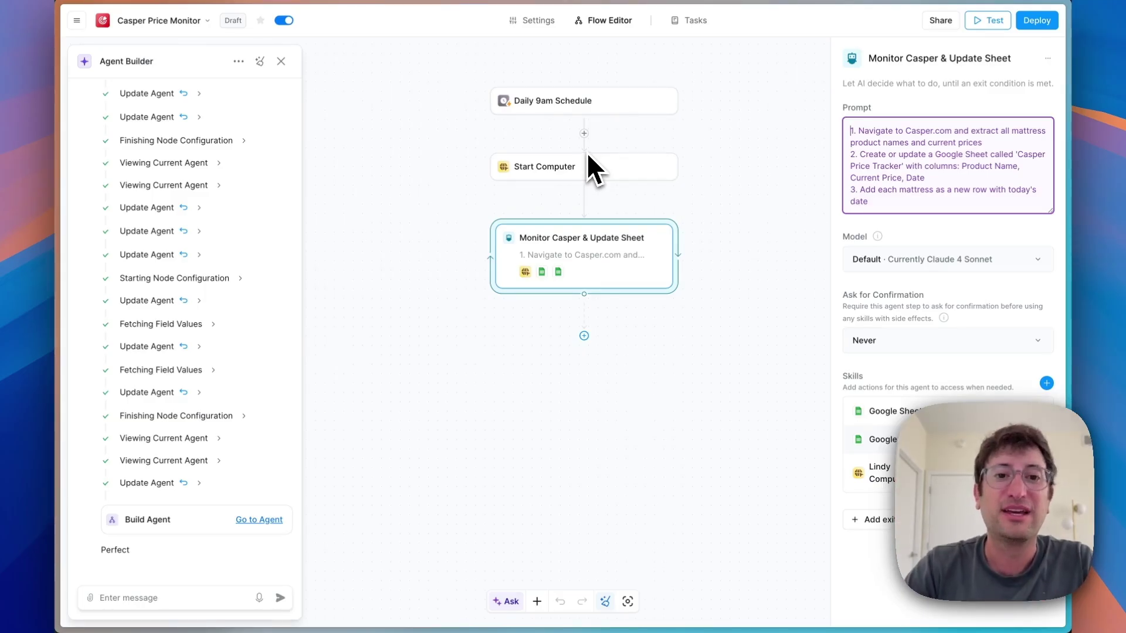
click(581, 99)
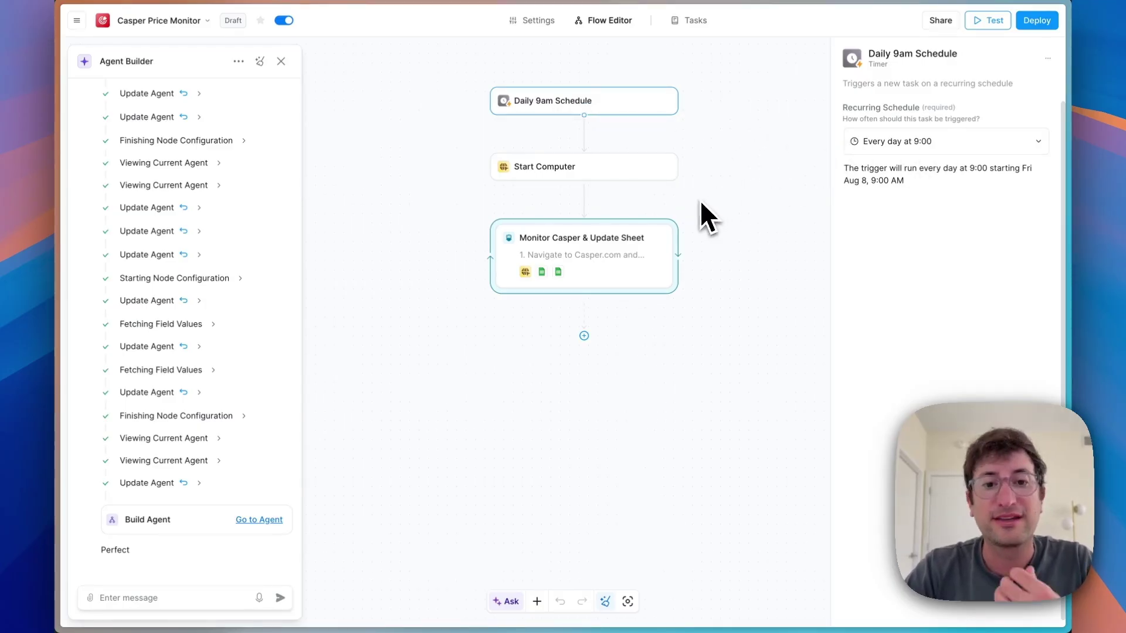
click(610, 185)
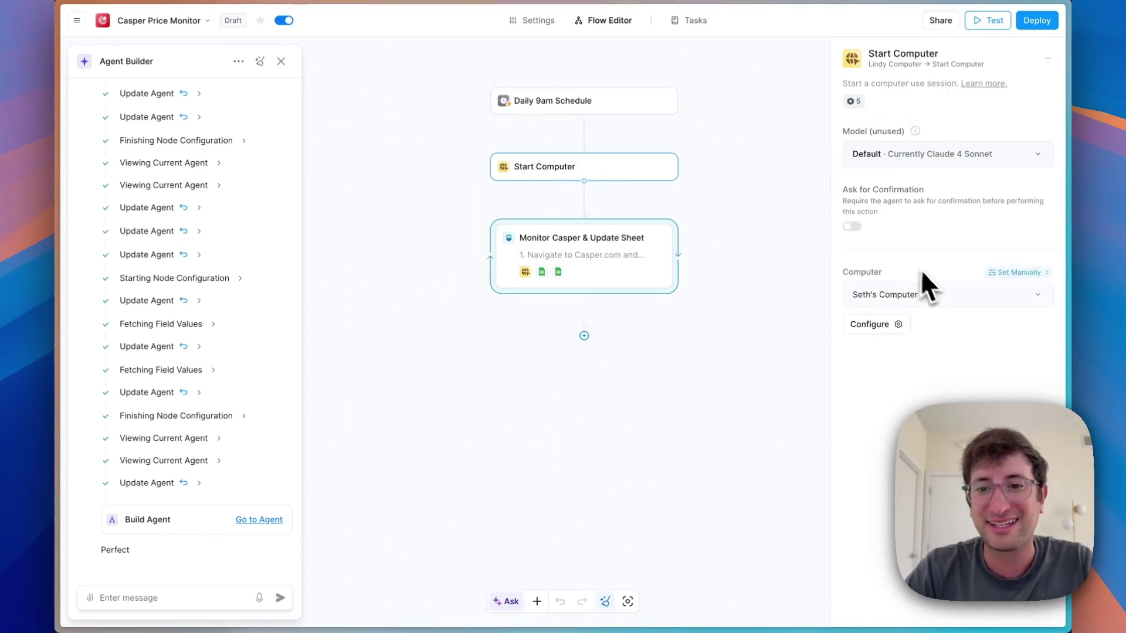
click(602, 259)
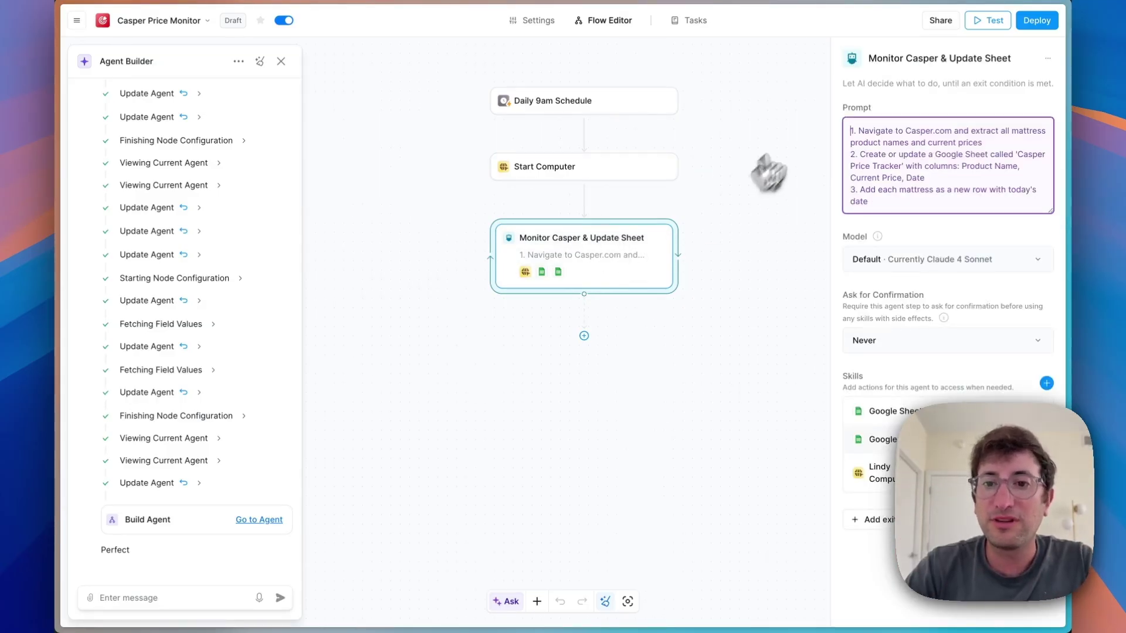
mouse_move(875, 131)
mouse_down()
mouse_move(955, 145)
mouse_move(947, 176)
mouse_up()
click(957, 143)
click(948, 173)
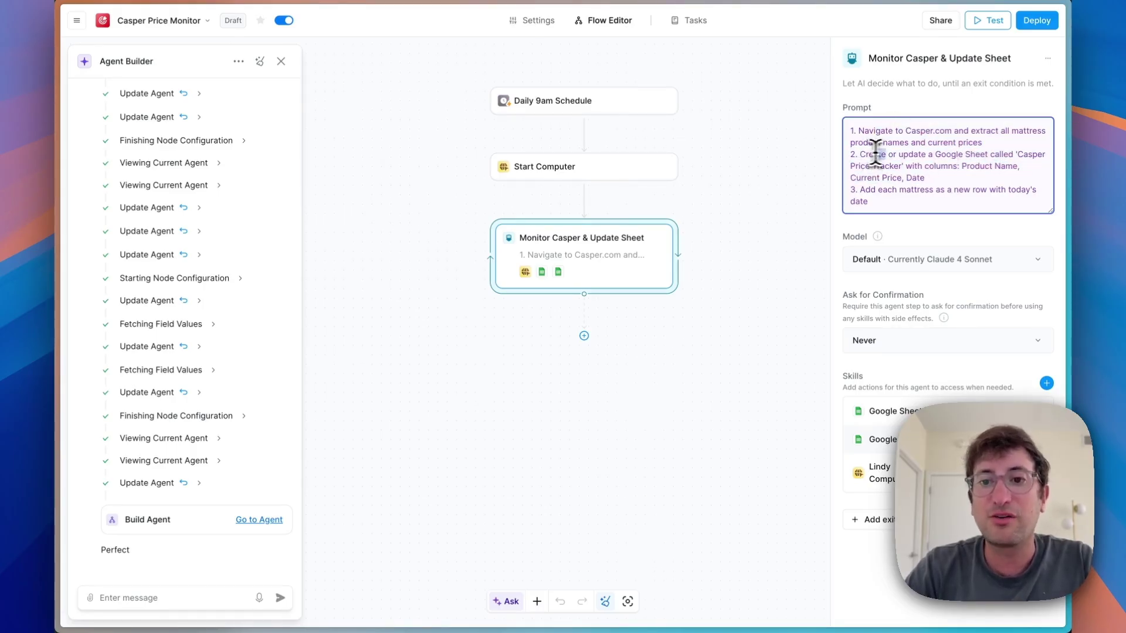
drag(873, 154, 937, 176)
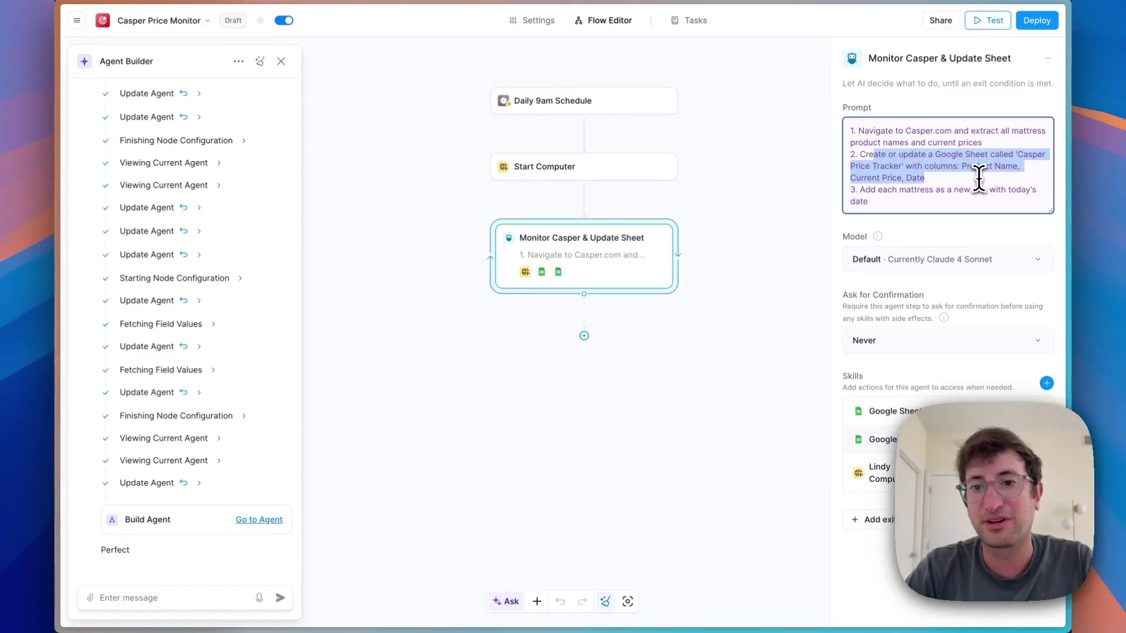
mouse_move(927, 172)
mouse_down()
mouse_move(960, 199)
mouse_move(851, 190)
mouse_up()
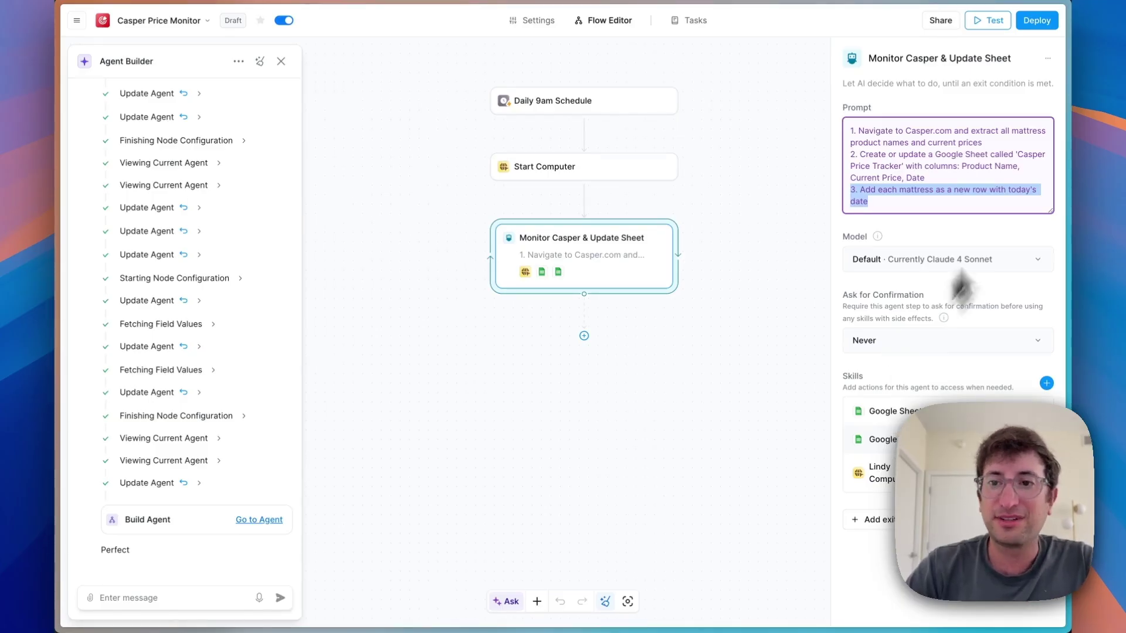
click(992, 22)
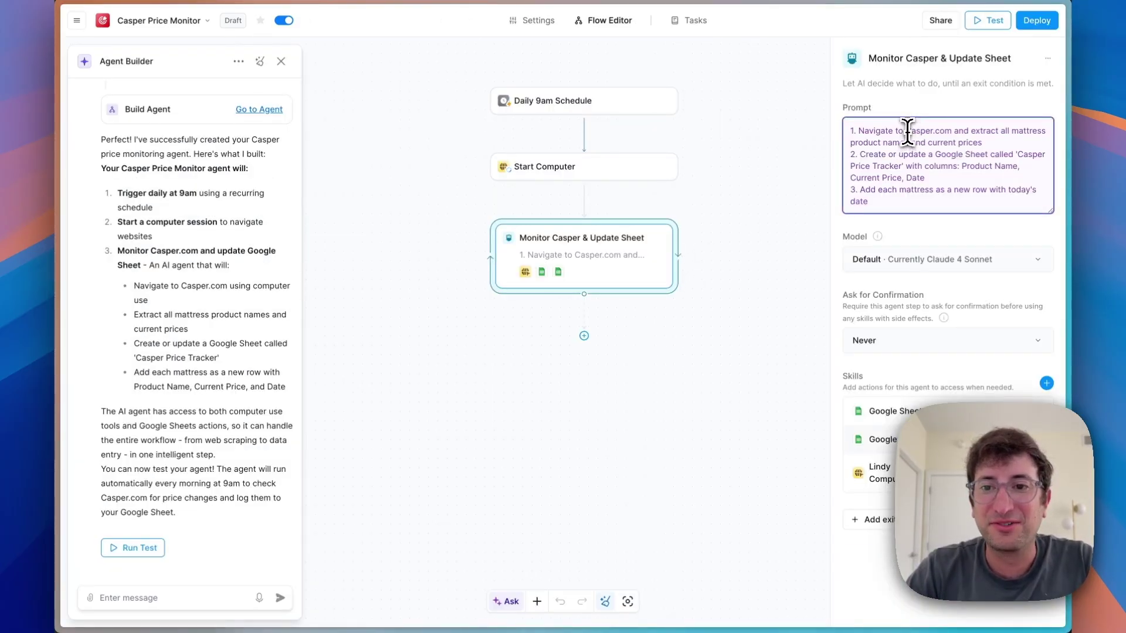
drag(907, 130, 950, 131)
text(https://www.nectarsleep.com)
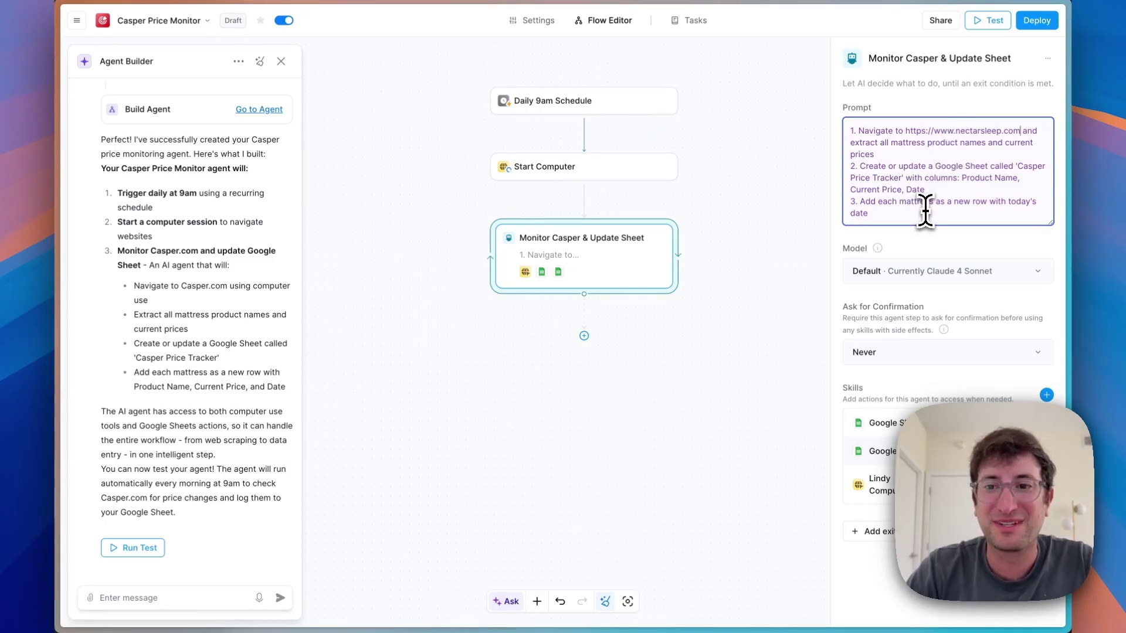
double_click(1029, 166)
text(Nect)
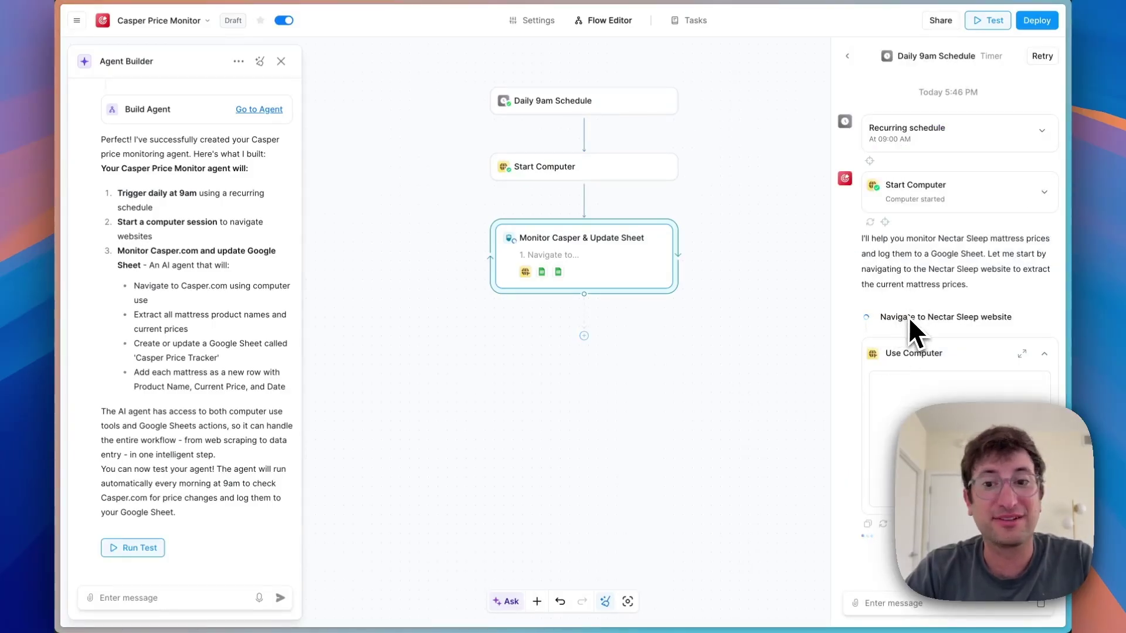
Watch the Use Computer session in a larger view until the test run completes
click(1024, 355)
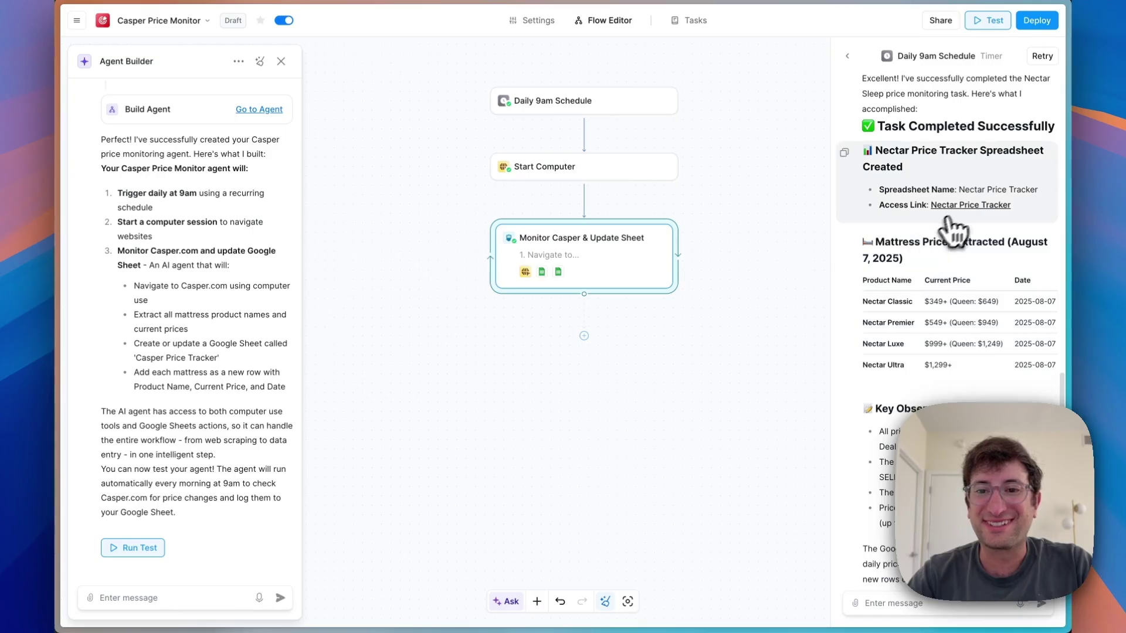
Widen the Current Price column in the Nectar Price Tracker sheet so full prices show
click(969, 206)
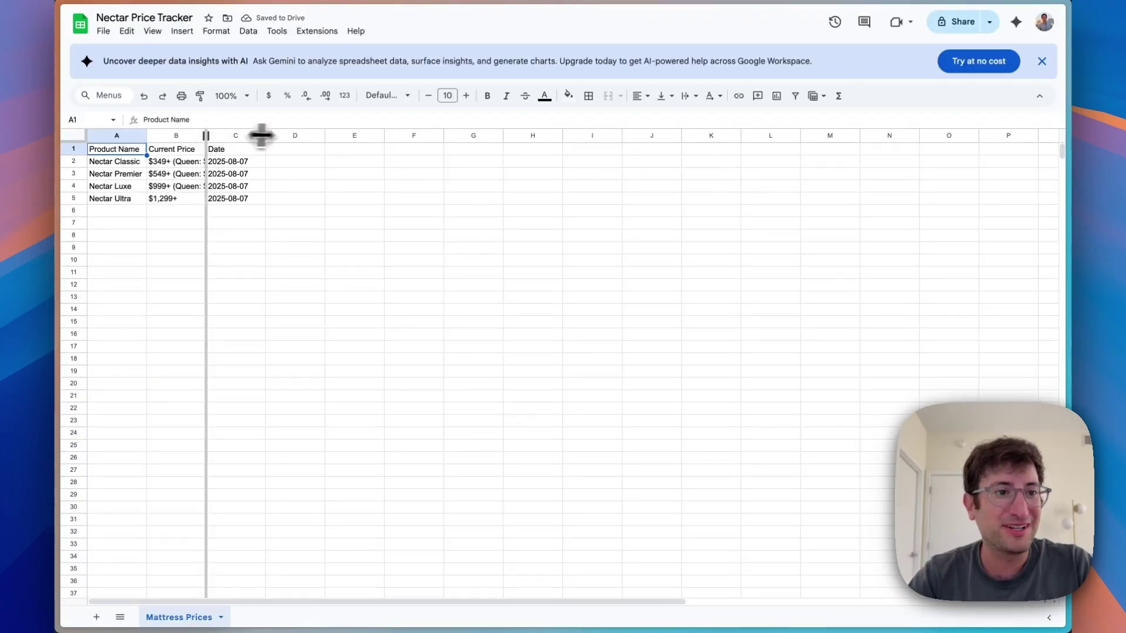
drag(207, 135, 304, 137)
Review the four logged prices and dates by selecting the Current Price and Date columns
drag(174, 161, 200, 202)
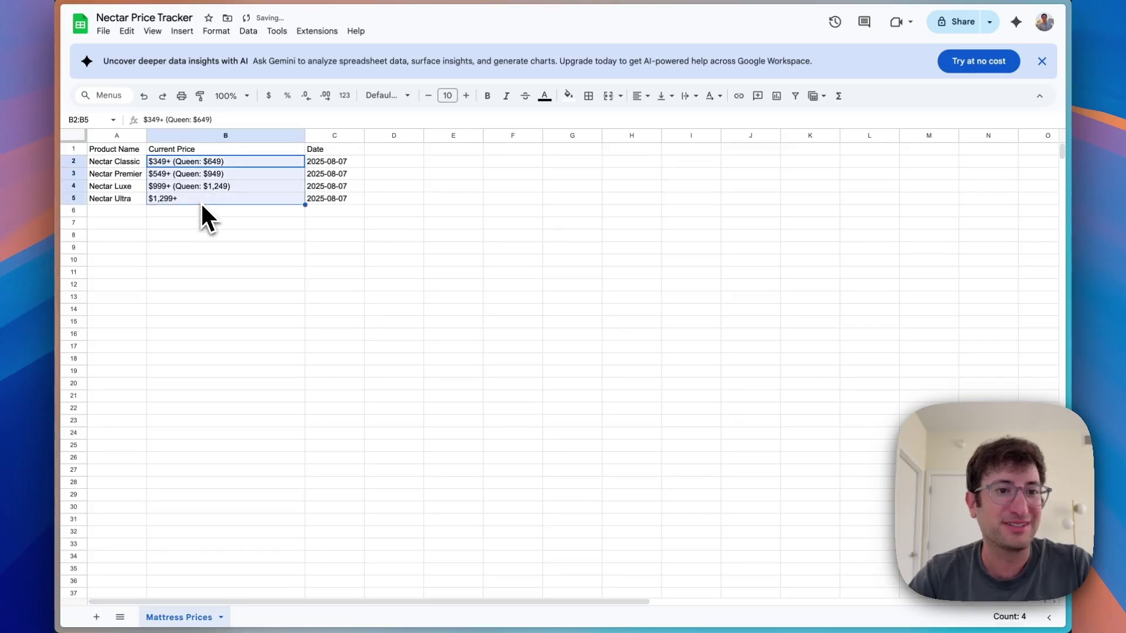
drag(323, 162, 324, 206)
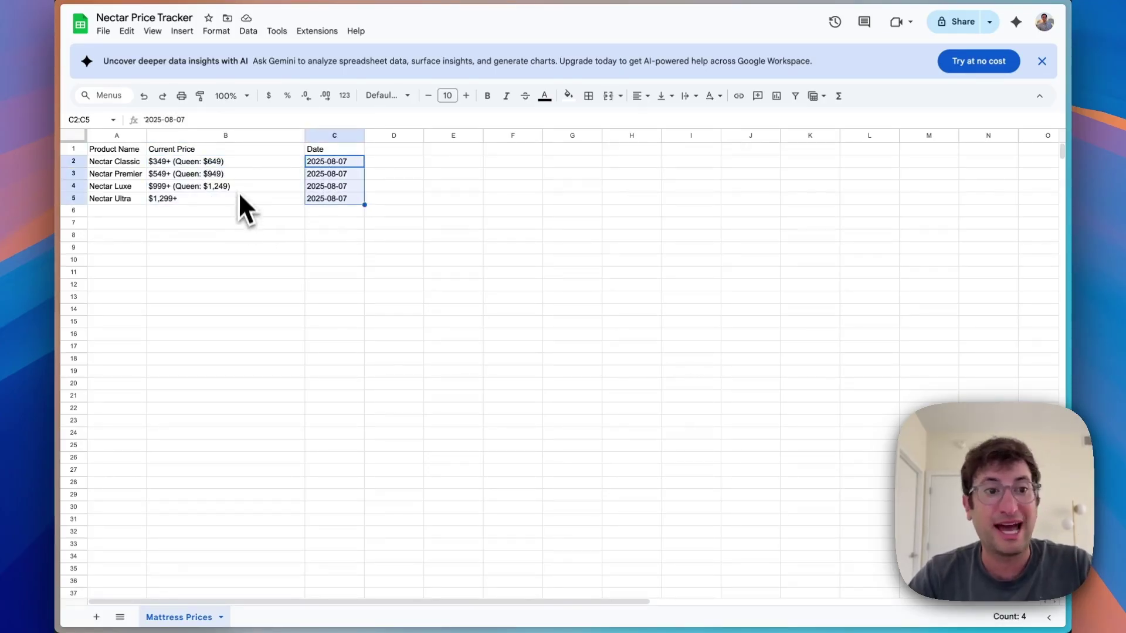
drag(212, 149, 211, 211)
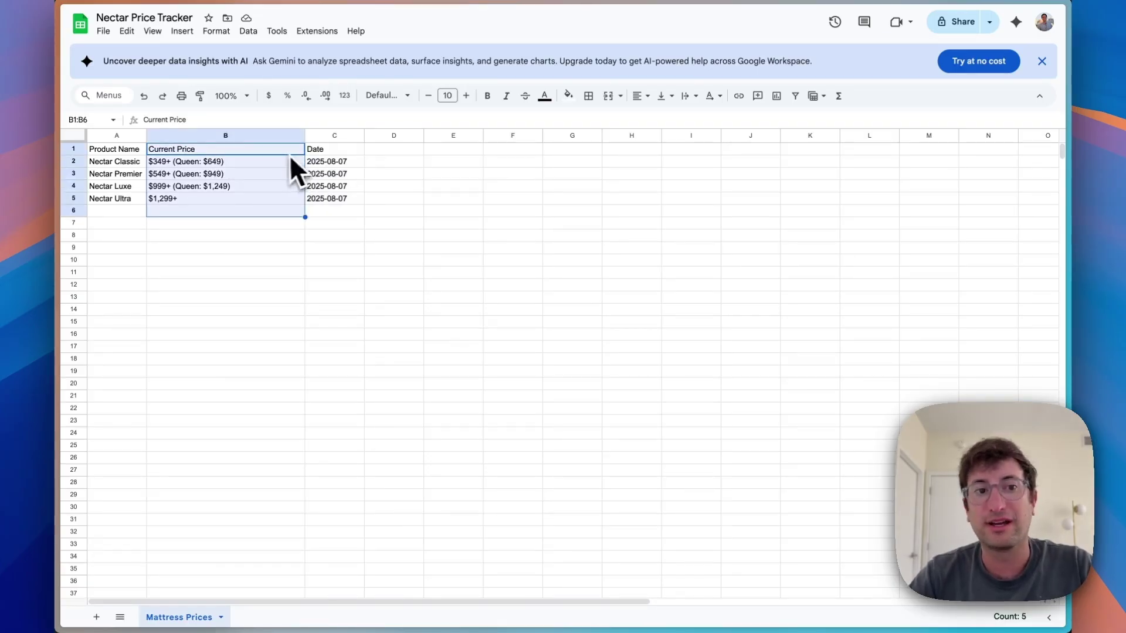
drag(328, 150, 340, 203)
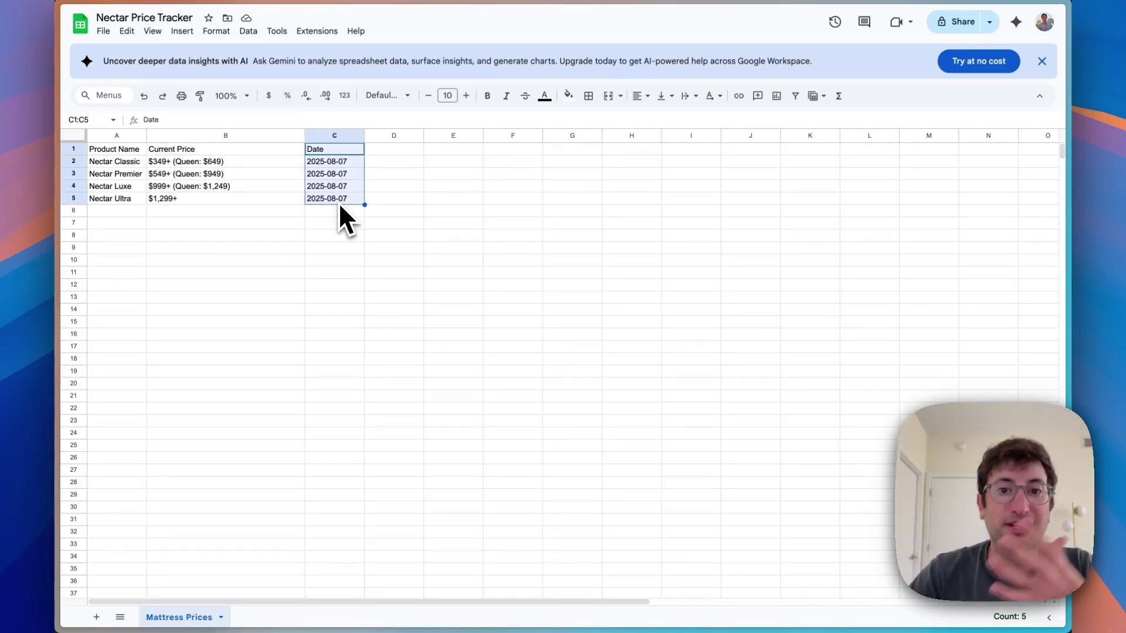